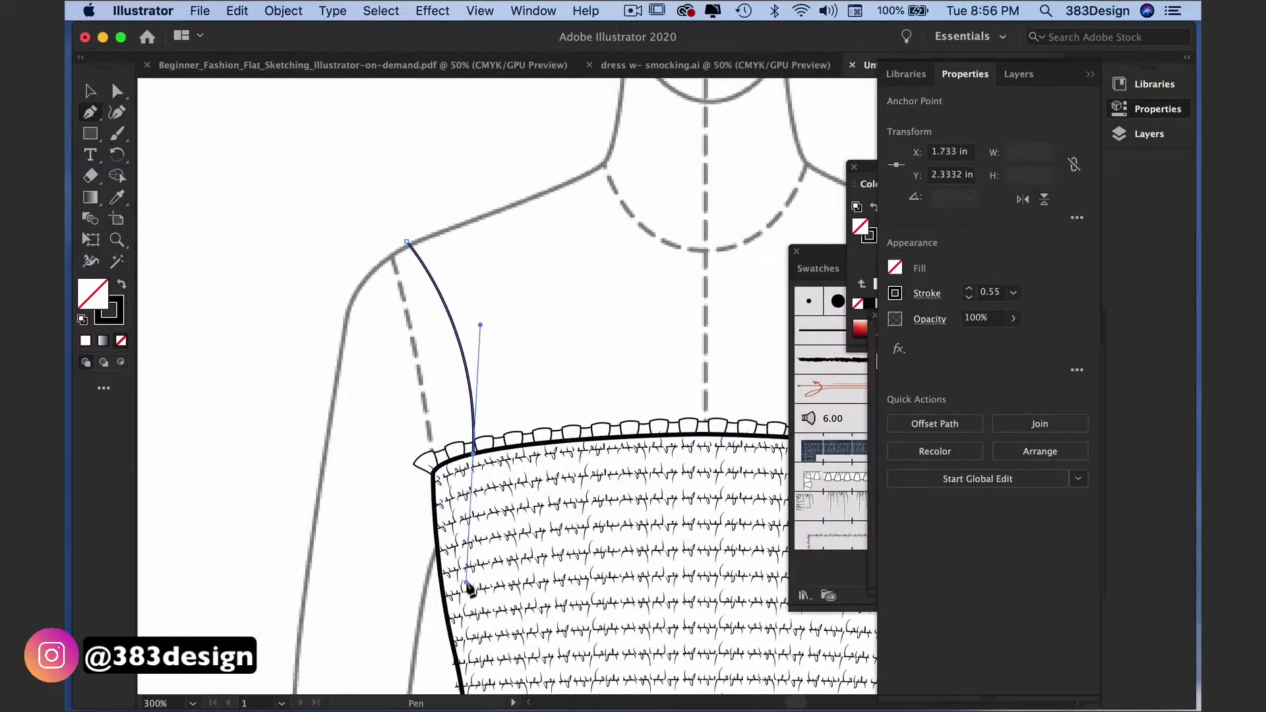
Finish the front strap line and draw a curved back strap line from the shoulder point to the corner of the ruffled neckline
super+click(539, 342)
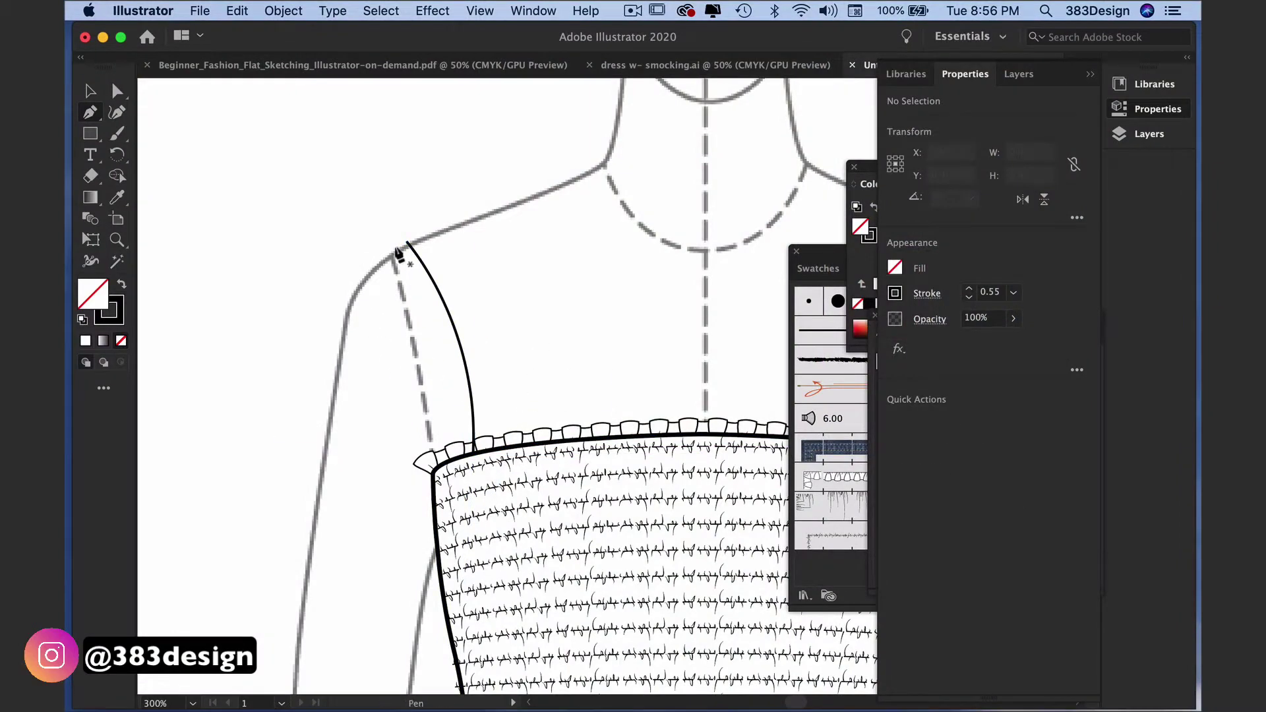
drag(394, 247, 385, 422)
drag(440, 466, 488, 534)
super+click(390, 321)
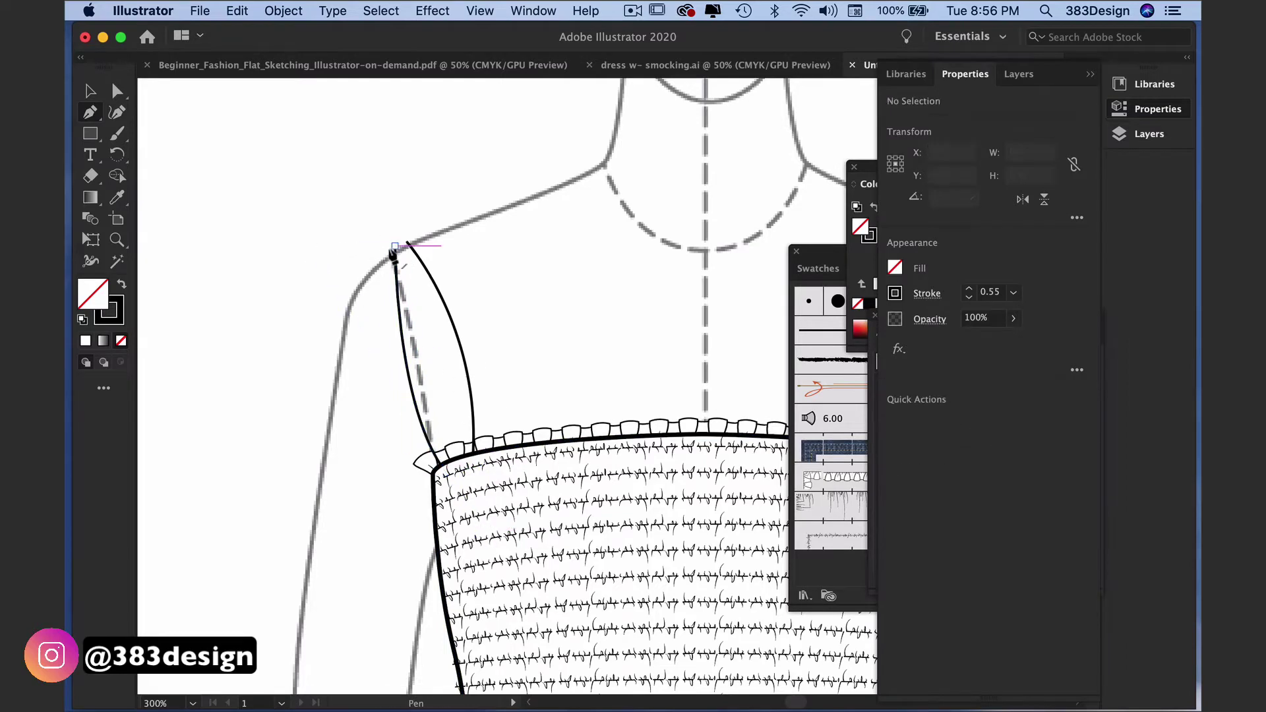
Draw the bow's outer loop as two curves meeting over the arm, nudging the lower curve's upper anchor closer to the shoulder knot
click(331, 381)
super+click(377, 362)
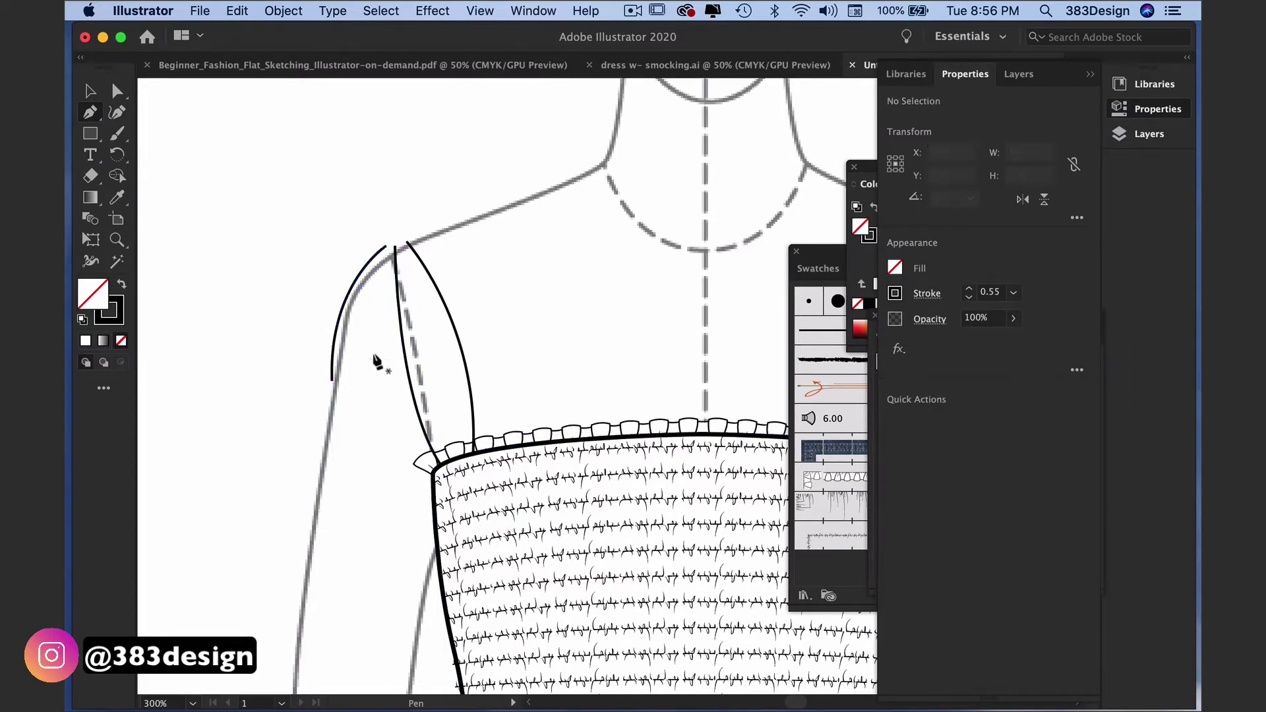
super+click(335, 381)
drag(704, 301, 457, 329)
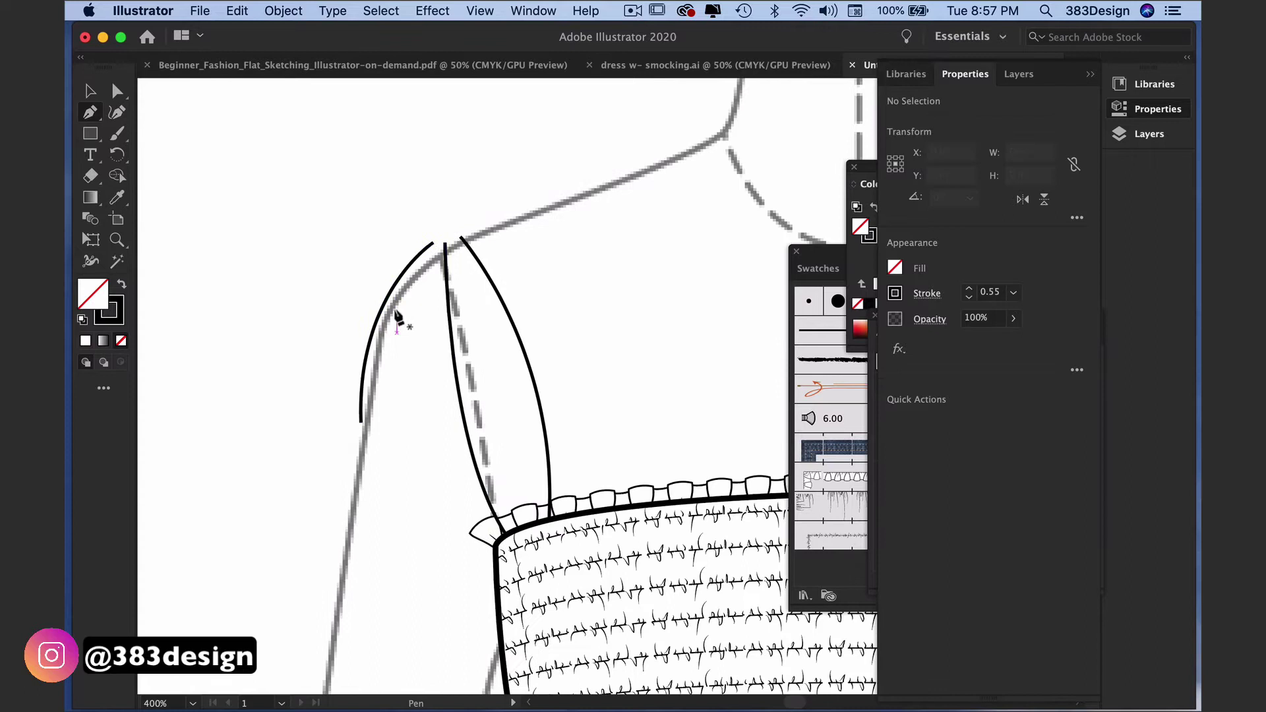
click(353, 422)
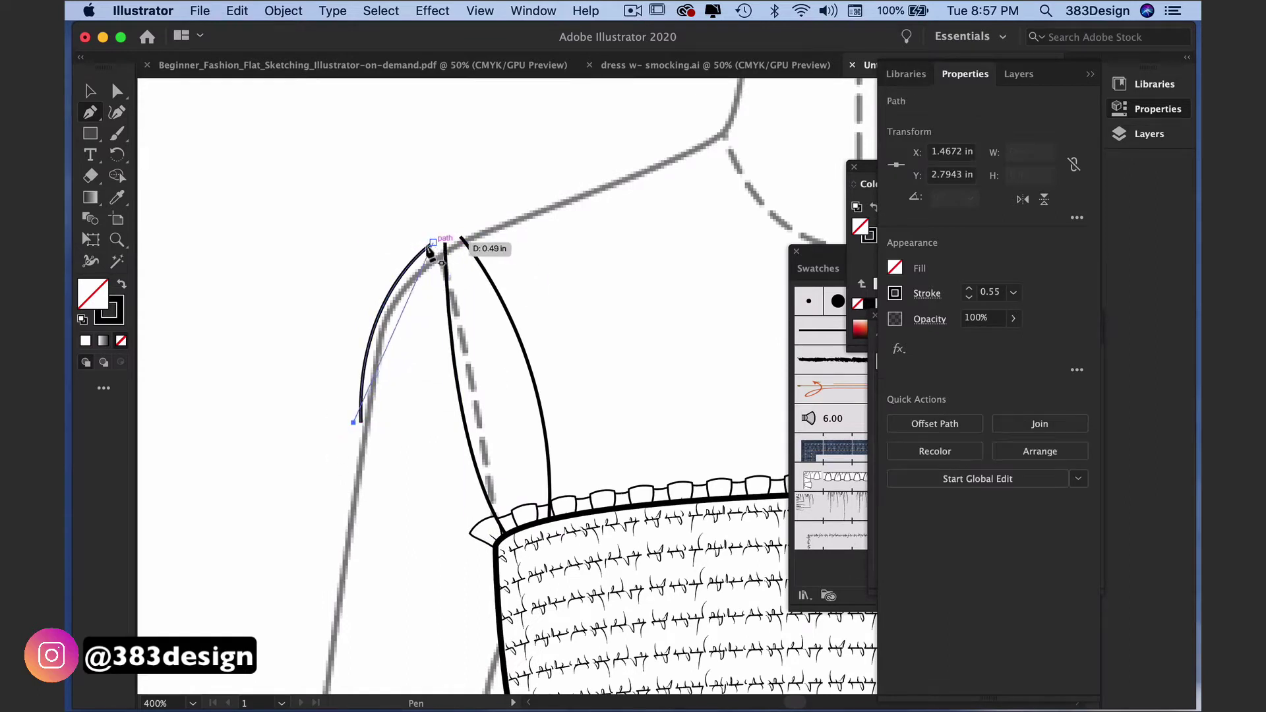
drag(426, 244, 426, 122)
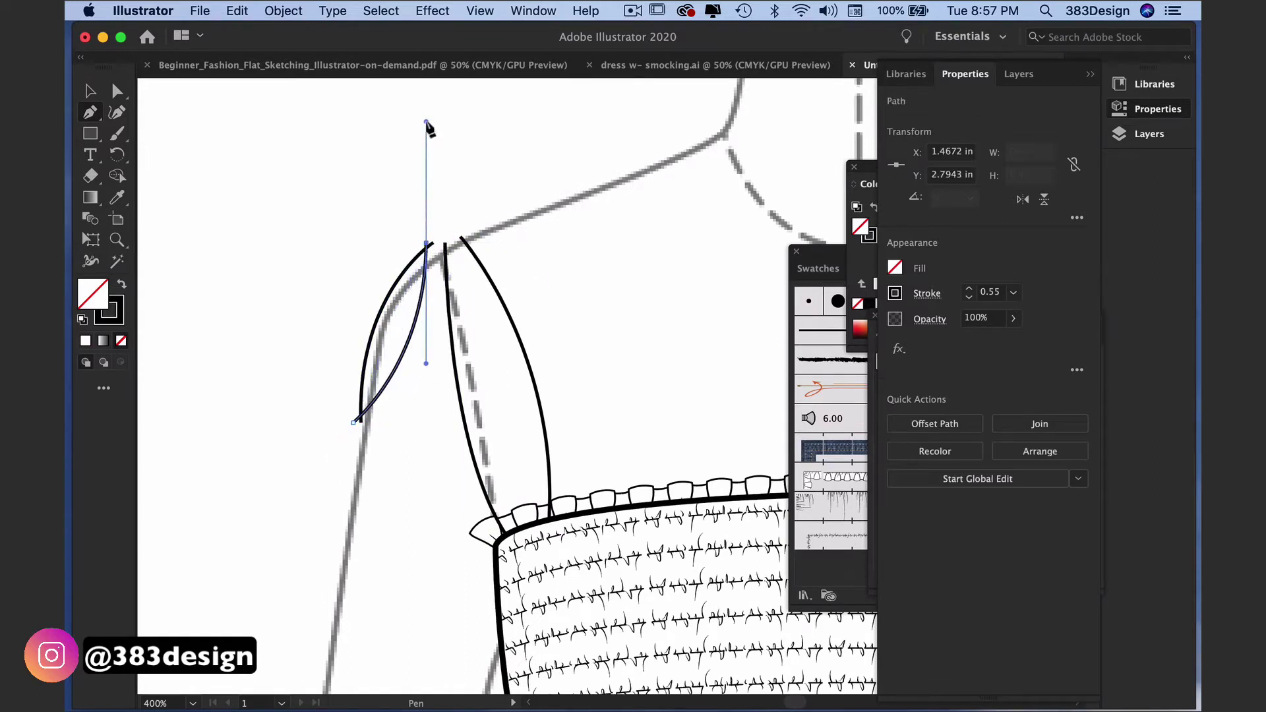
super+click(401, 209)
super+click(426, 242)
key(Right)
key(Right)
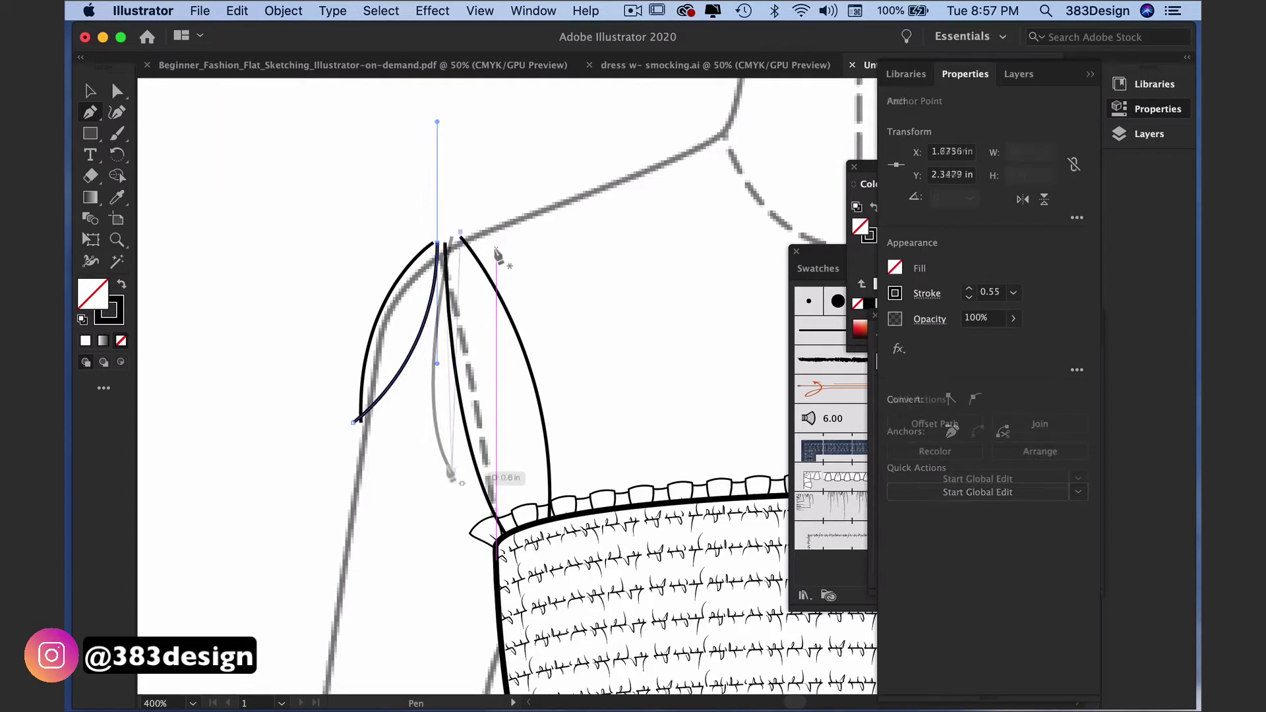
Draw the bow's second loop as two curves hanging from the shoulder knot and meeting above the neckline
click(452, 484)
drag(452, 488, 410, 574)
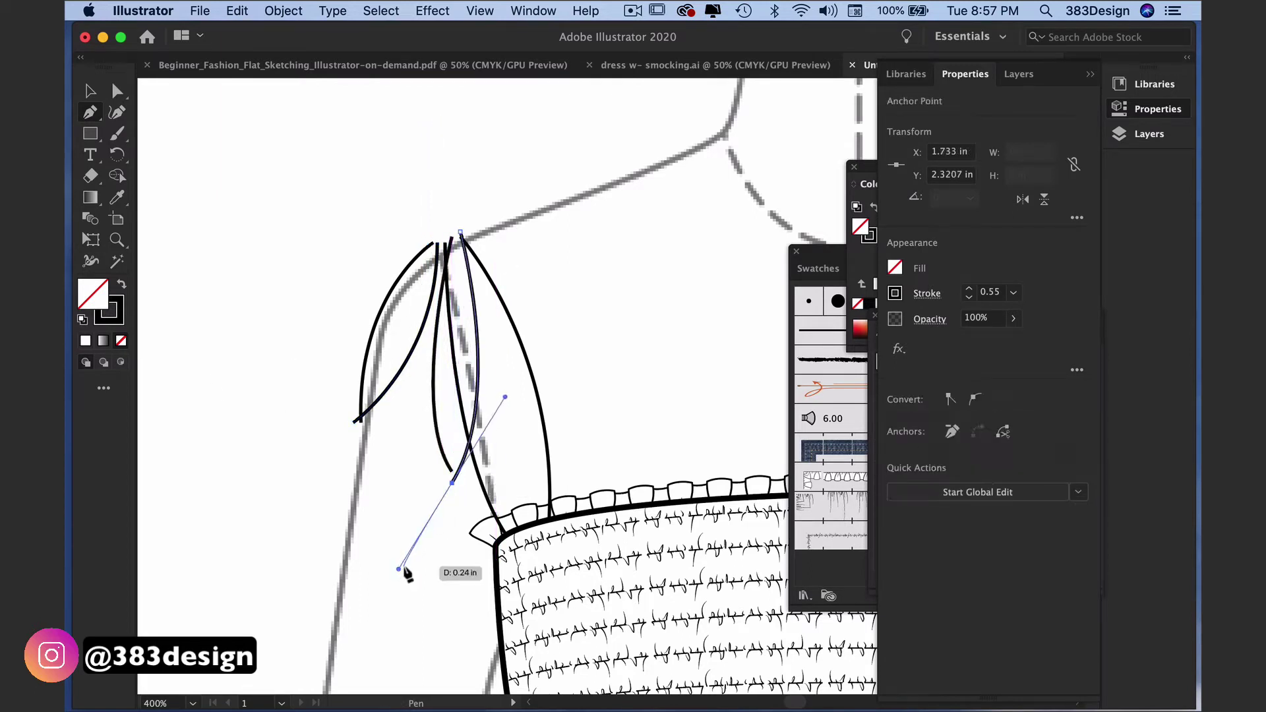
super+click(596, 399)
Draw the first ribbon tail from the shoulder knot down the arm and adjust its lower handle for a gentle curve
click(441, 251)
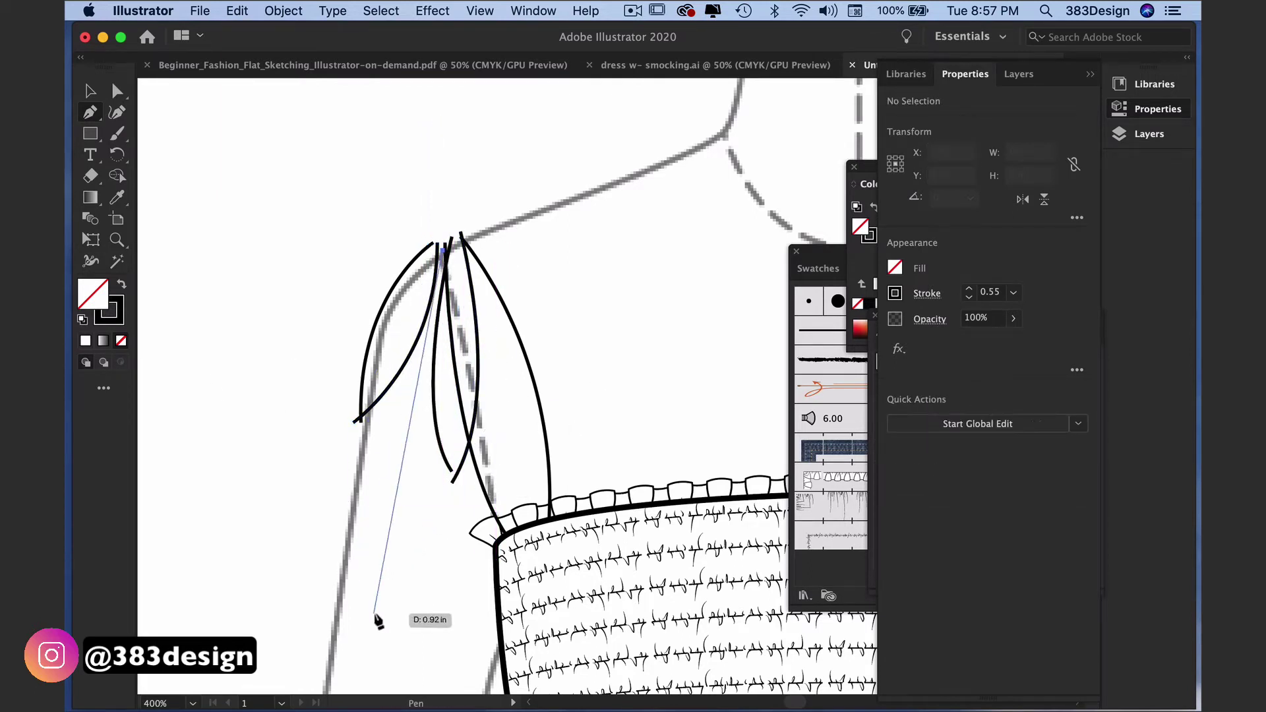
drag(378, 670, 372, 524)
super+click(460, 351)
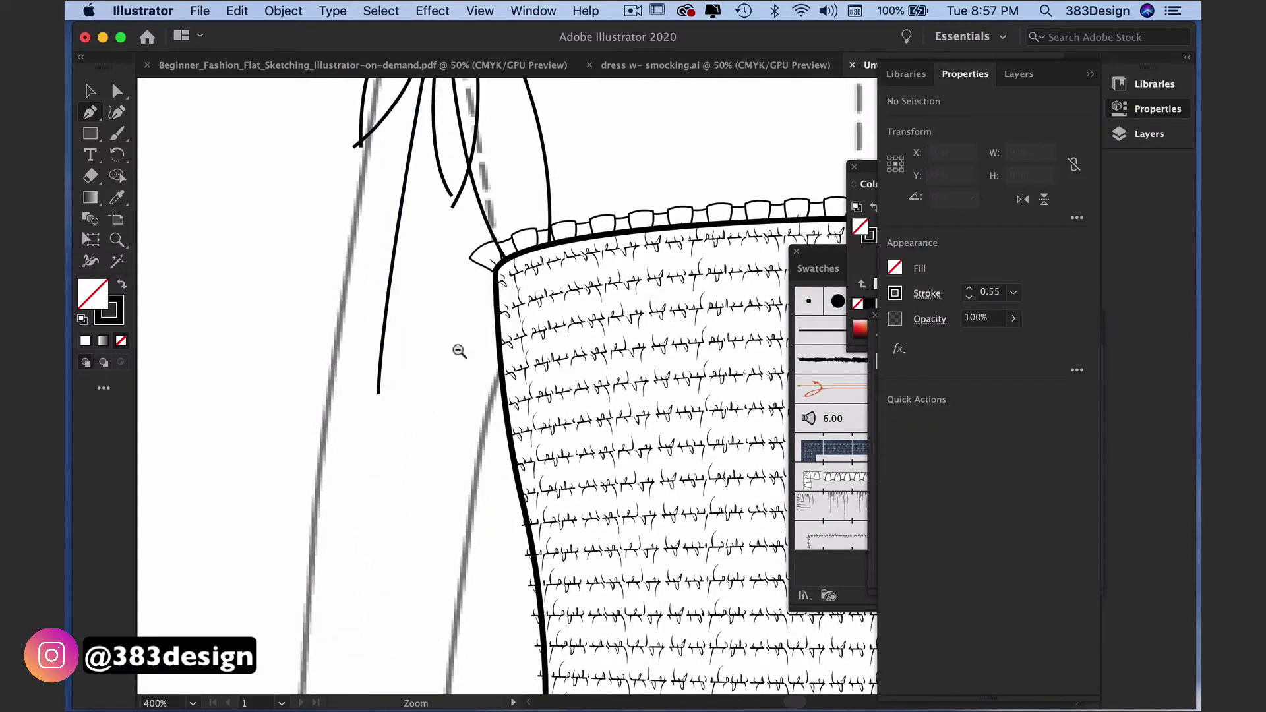
alt+super+click(460, 351)
drag(447, 352, 376, 650)
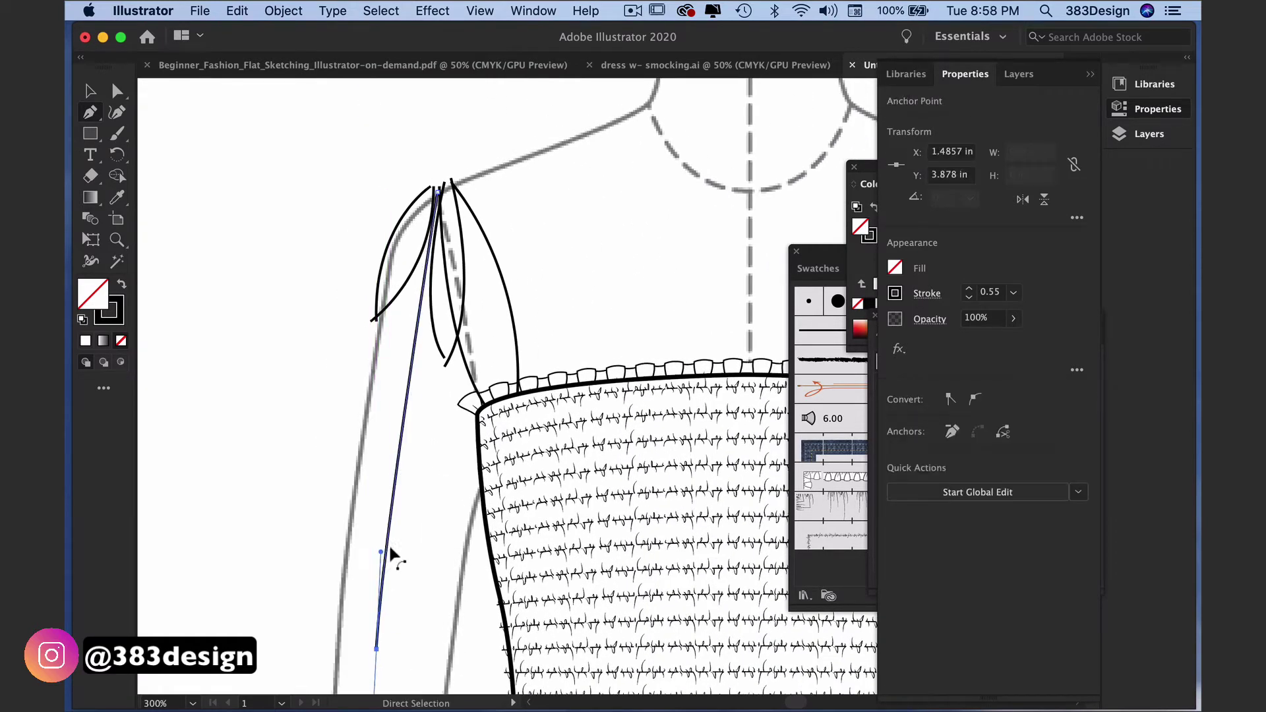
drag(370, 514, 378, 549)
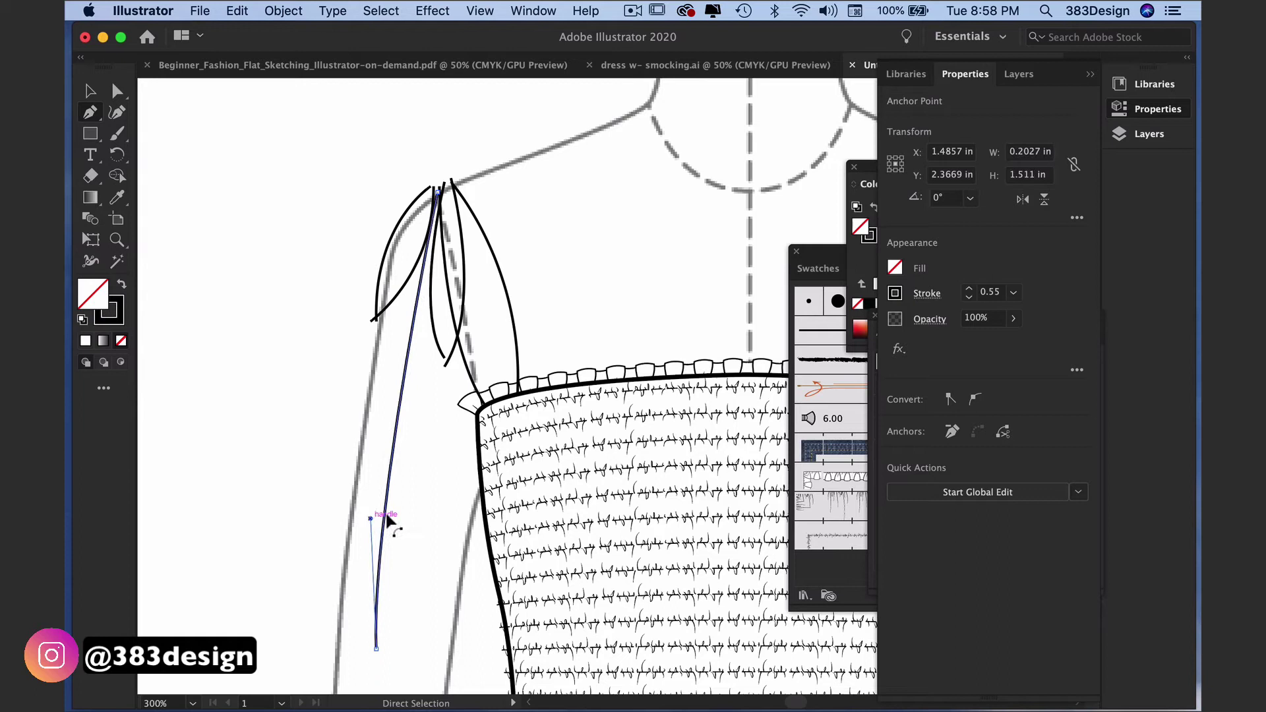
super+click(396, 517)
Draw a second, shorter curved ribbon tail from the shoulder knot beside the first tail
click(444, 197)
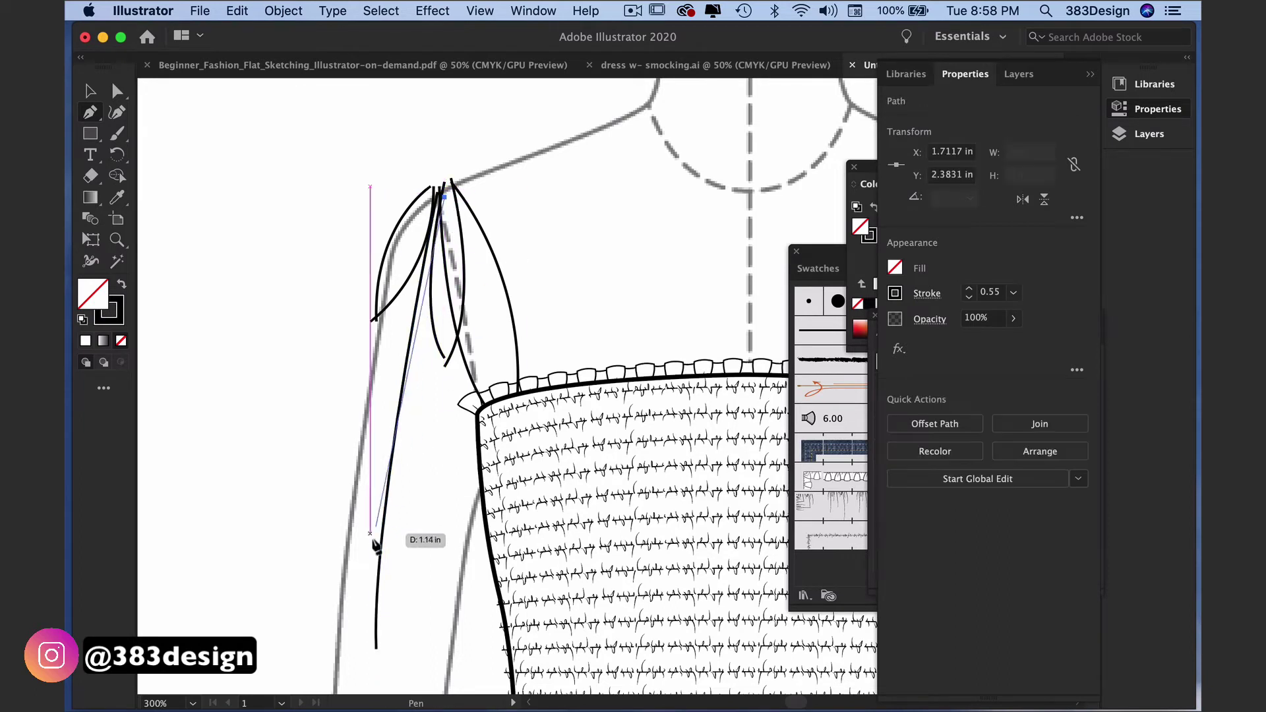
scroll(448, 587, down, 3)
drag(355, 705, 381, 608)
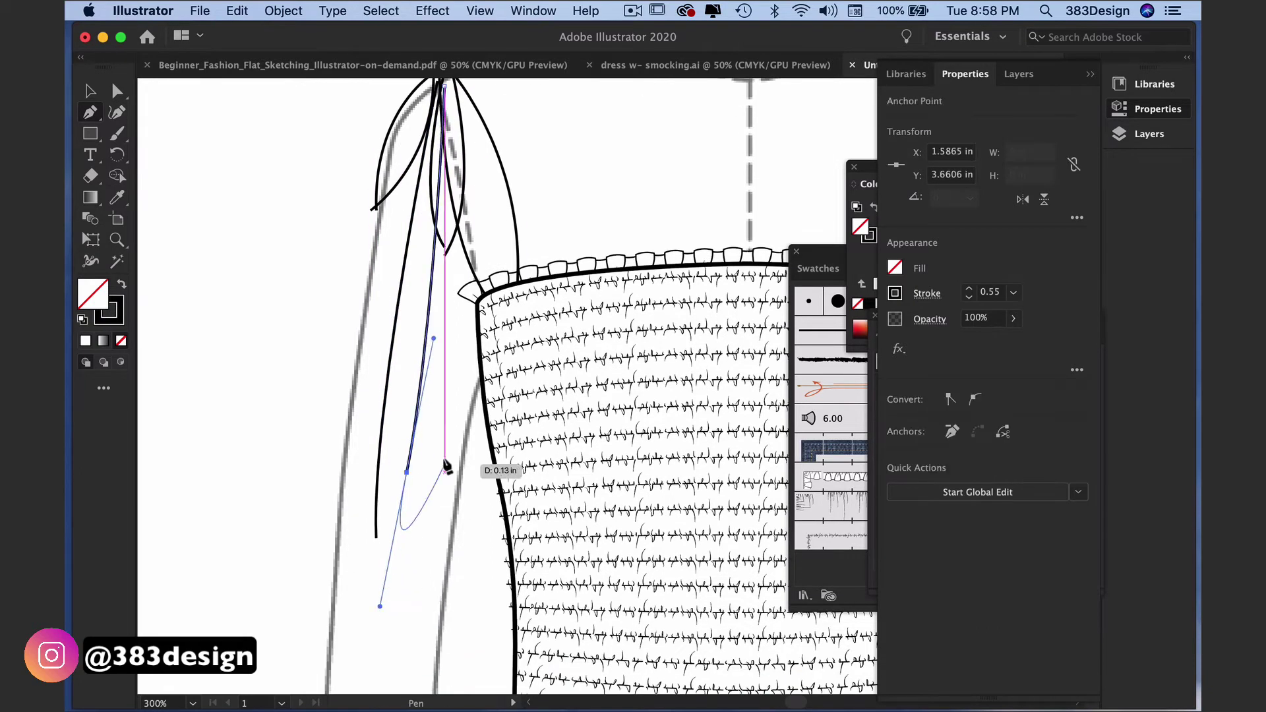
super+click(447, 466)
Lock the rest of the artwork, leaving only the strap and bow lines editable
click(89, 91)
key(super+a)
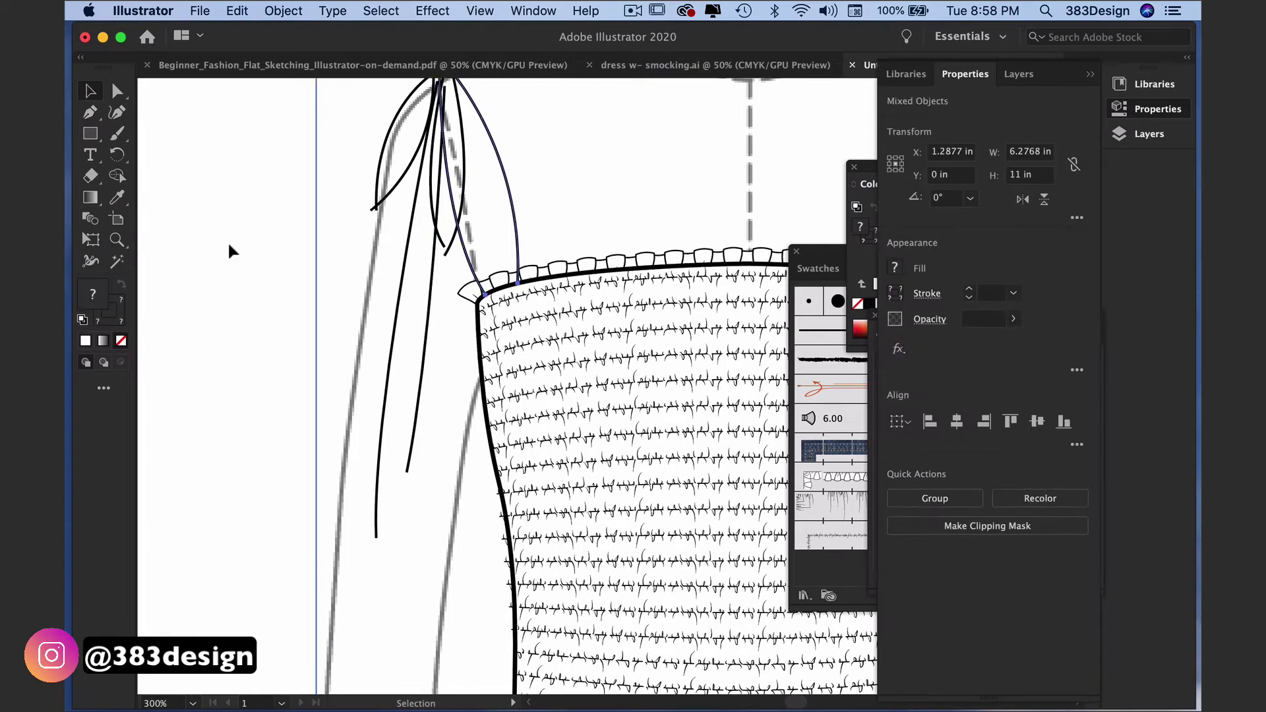
scroll(229, 249, up, 7)
scroll(181, 523, right, 2)
click(251, 397)
key(super+2)
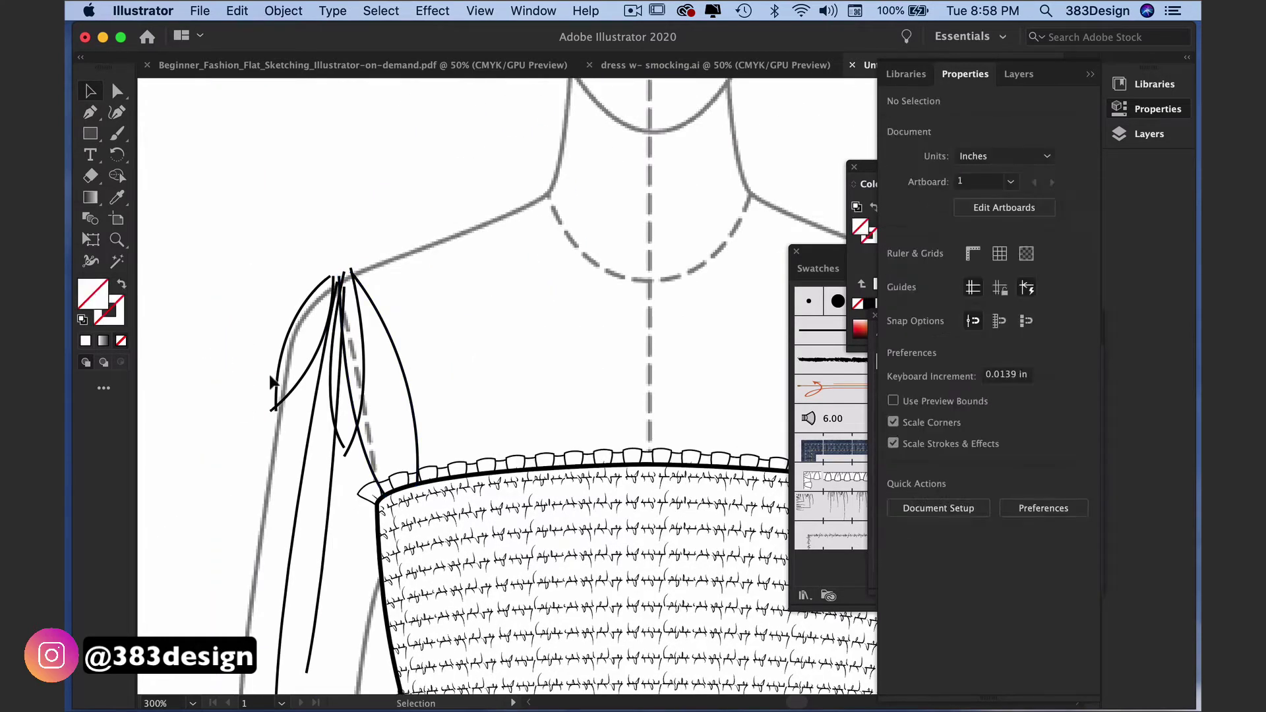
Select all the strap and bow lines and set their stroke weight to 8 pt
drag(432, 368, 434, 369)
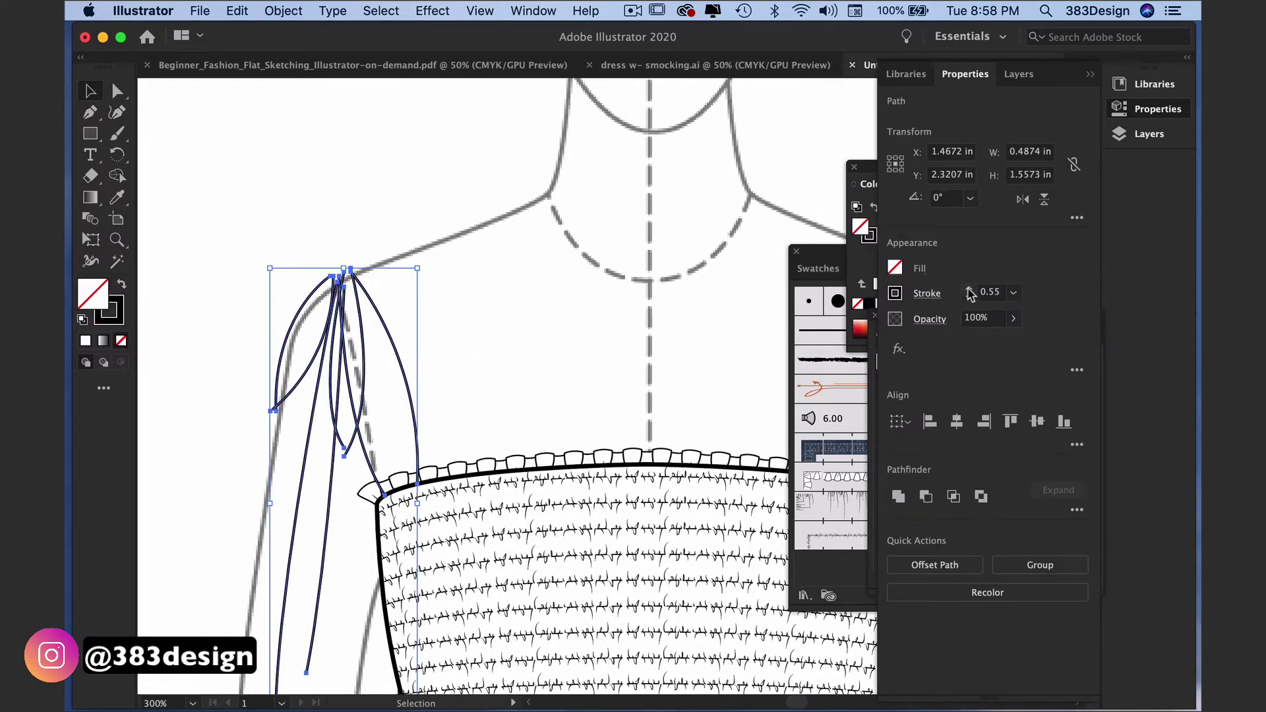
click(968, 289)
click(968, 289)
click(968, 289)
click(968, 289)
click(968, 289)
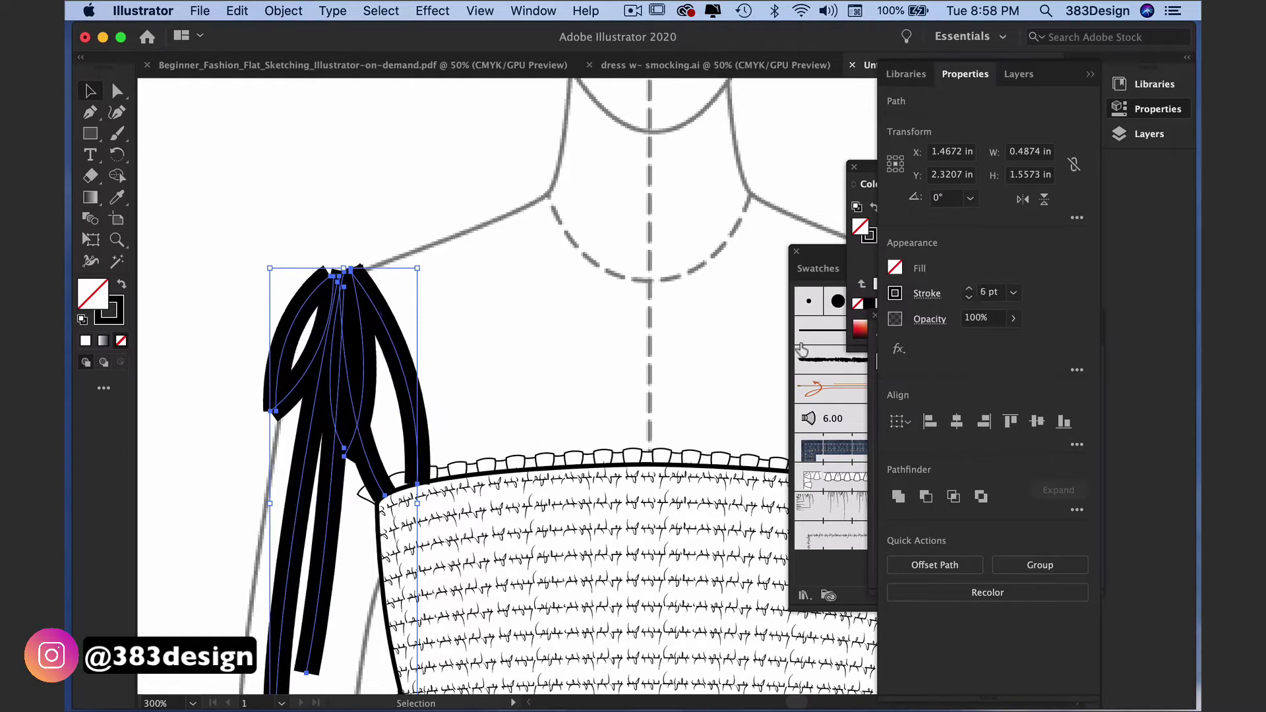
click(551, 375)
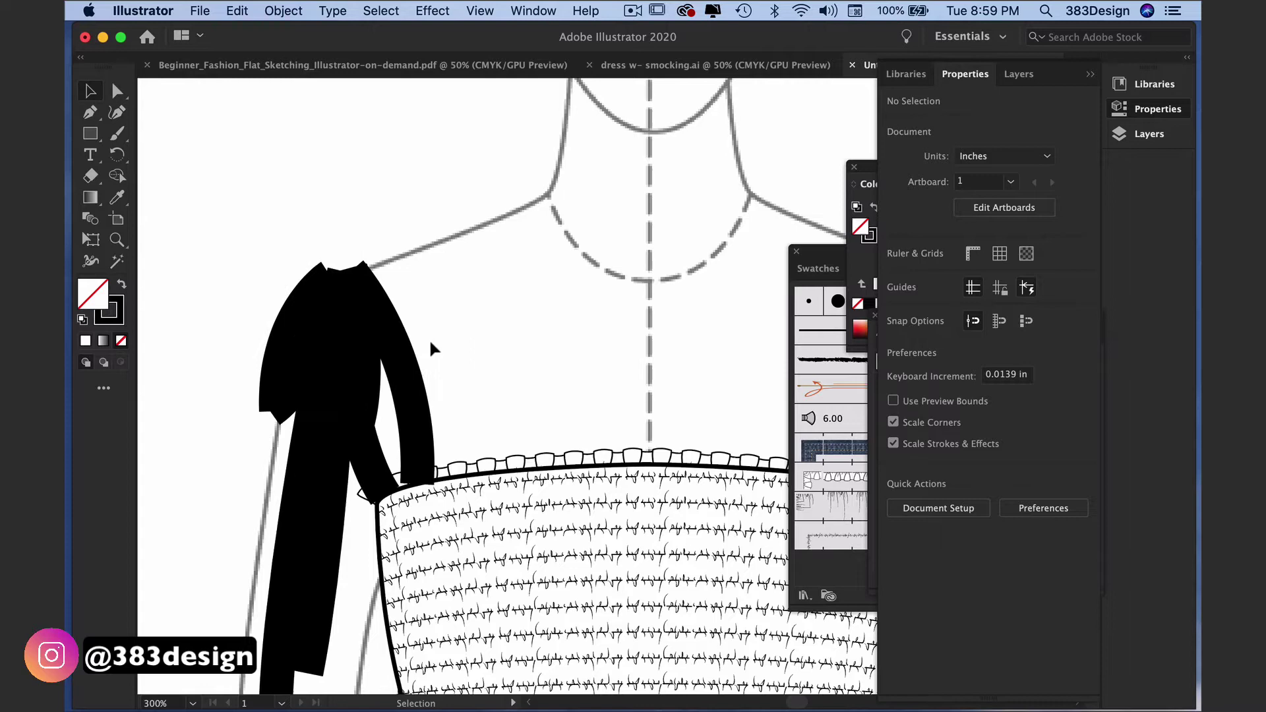
Convert the strap and bow lines with Outline Stroke and apply the default white fill and 1 pt black stroke
key(super+minus)
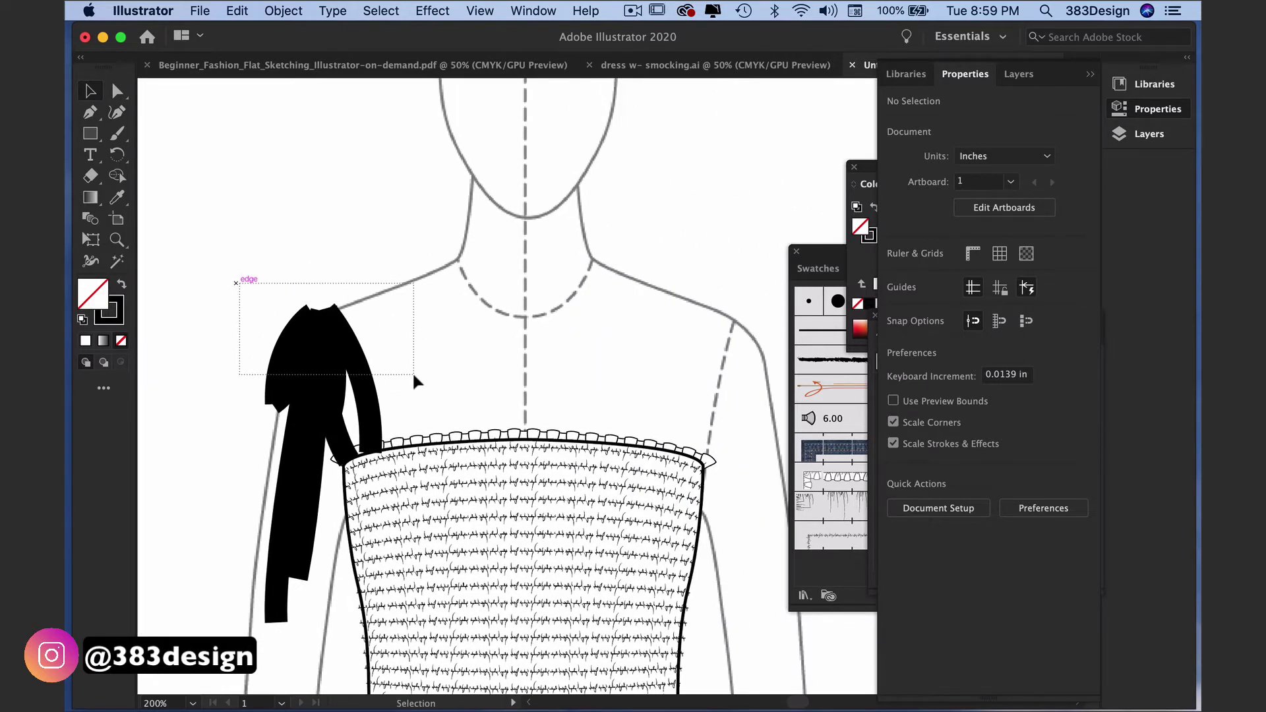
drag(417, 381, 417, 381)
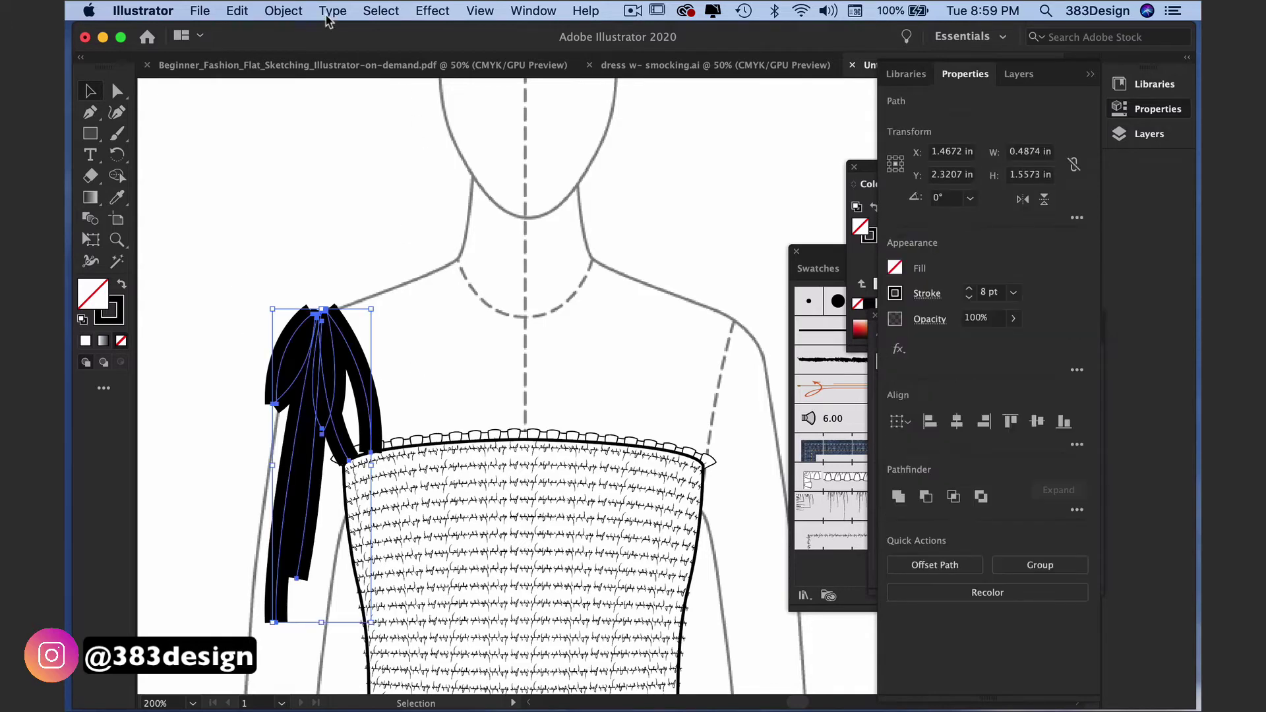
click(293, 9)
mouse_move(432, 406)
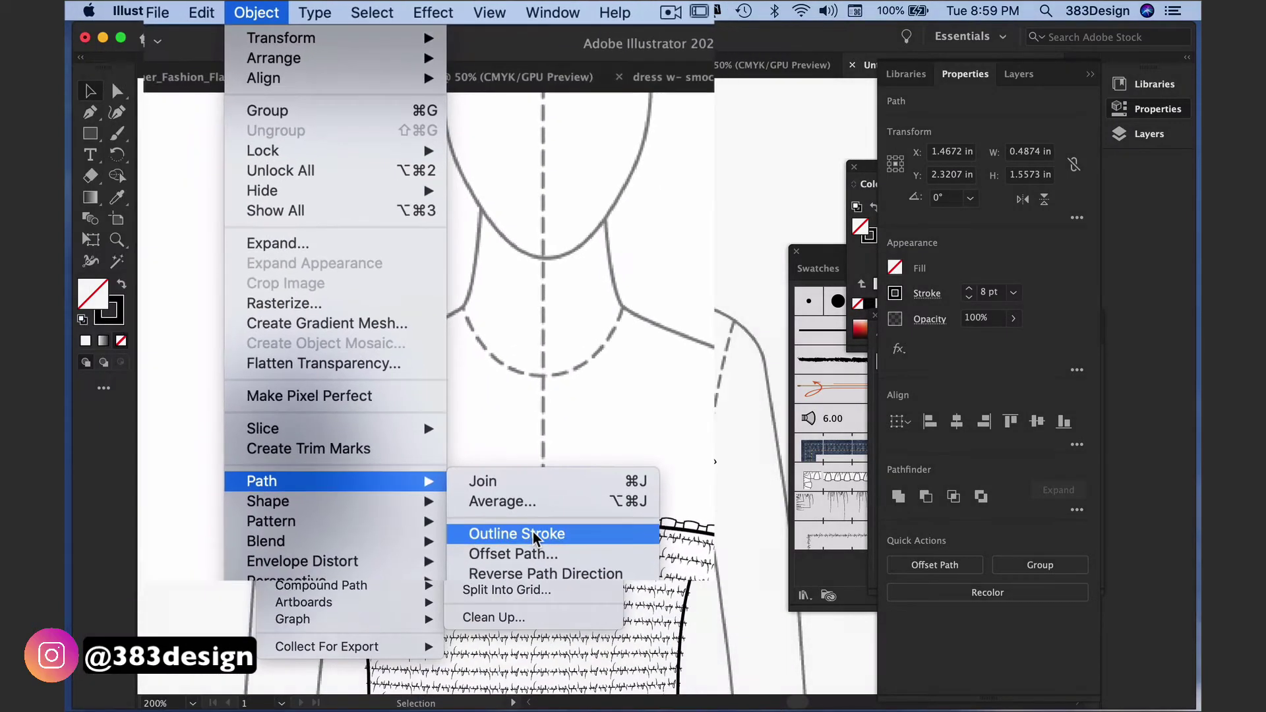
click(518, 453)
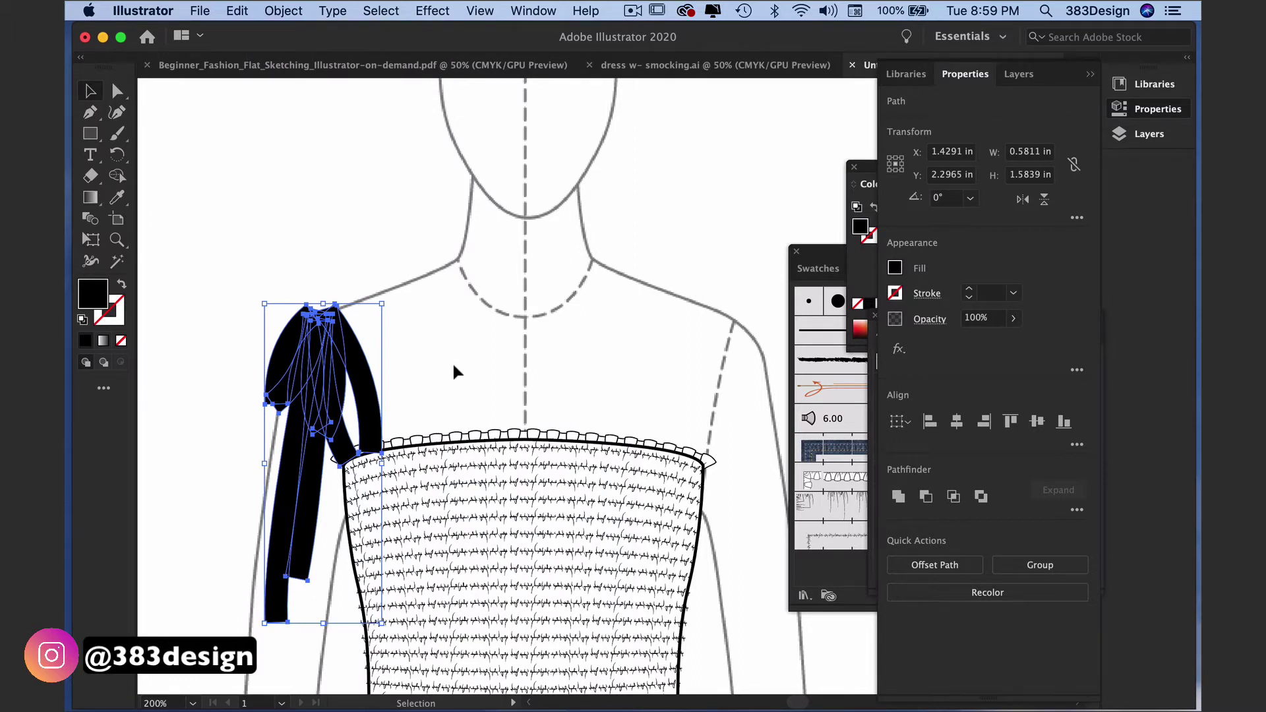
key(d)
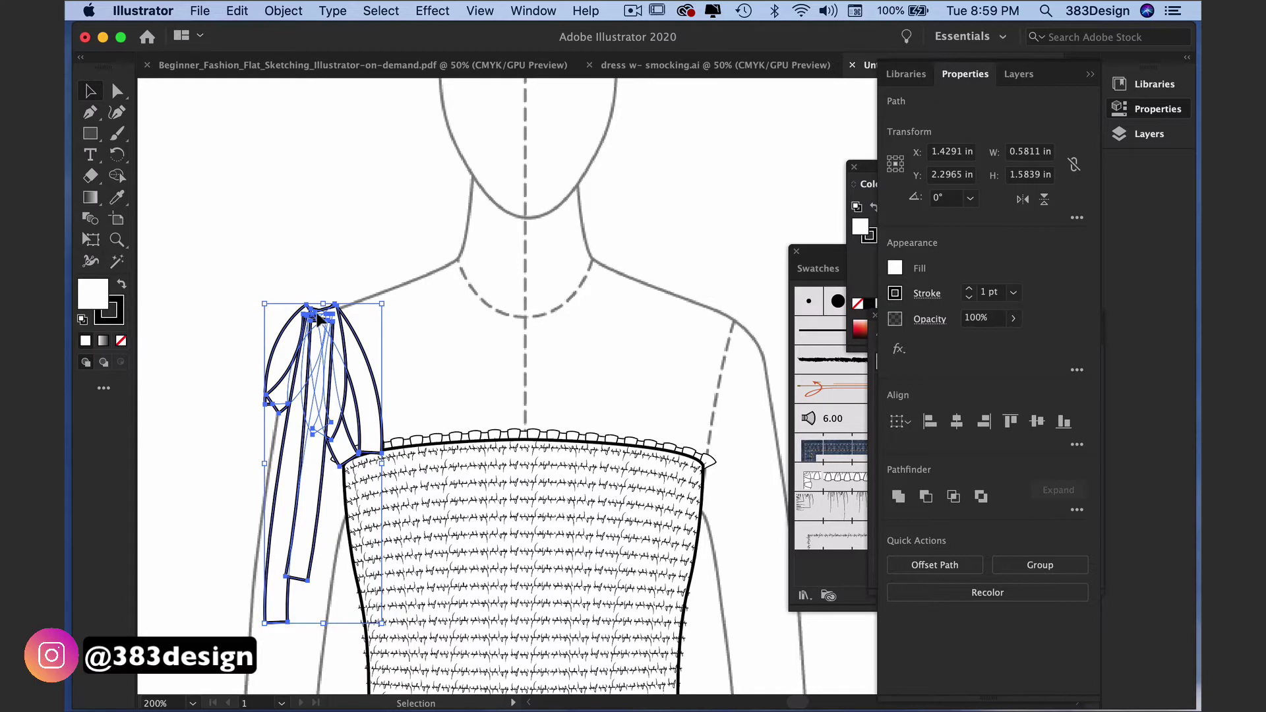
Slant the lower ends of both ribbon tails by raising one corner anchor point on each
click(420, 333)
super+click(422, 343)
drag(424, 347, 493, 193)
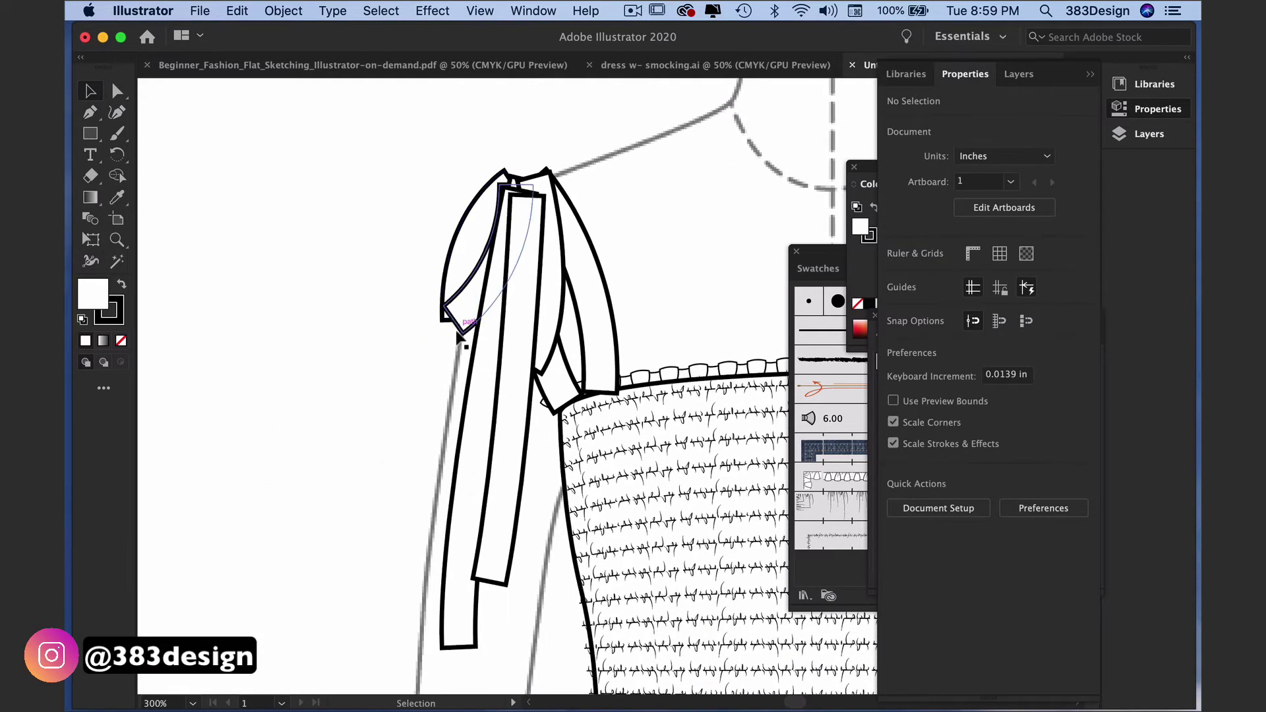
click(114, 108)
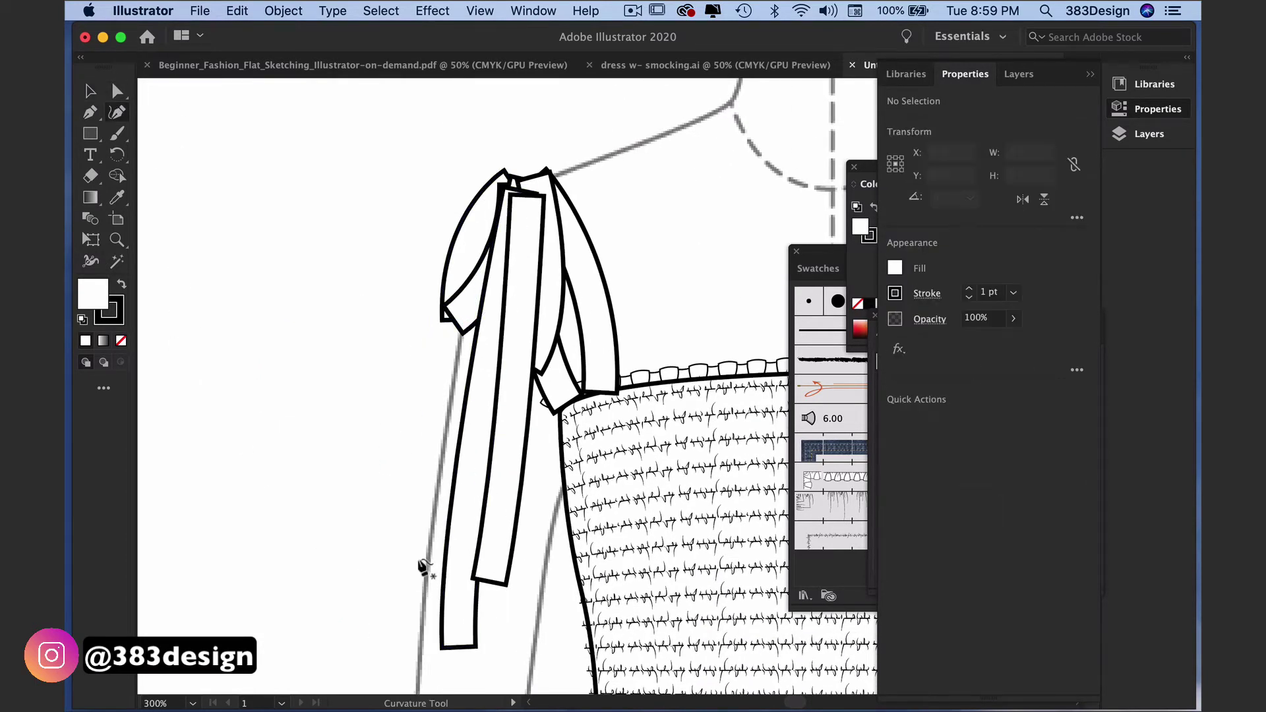
key(a)
drag(475, 649, 480, 545)
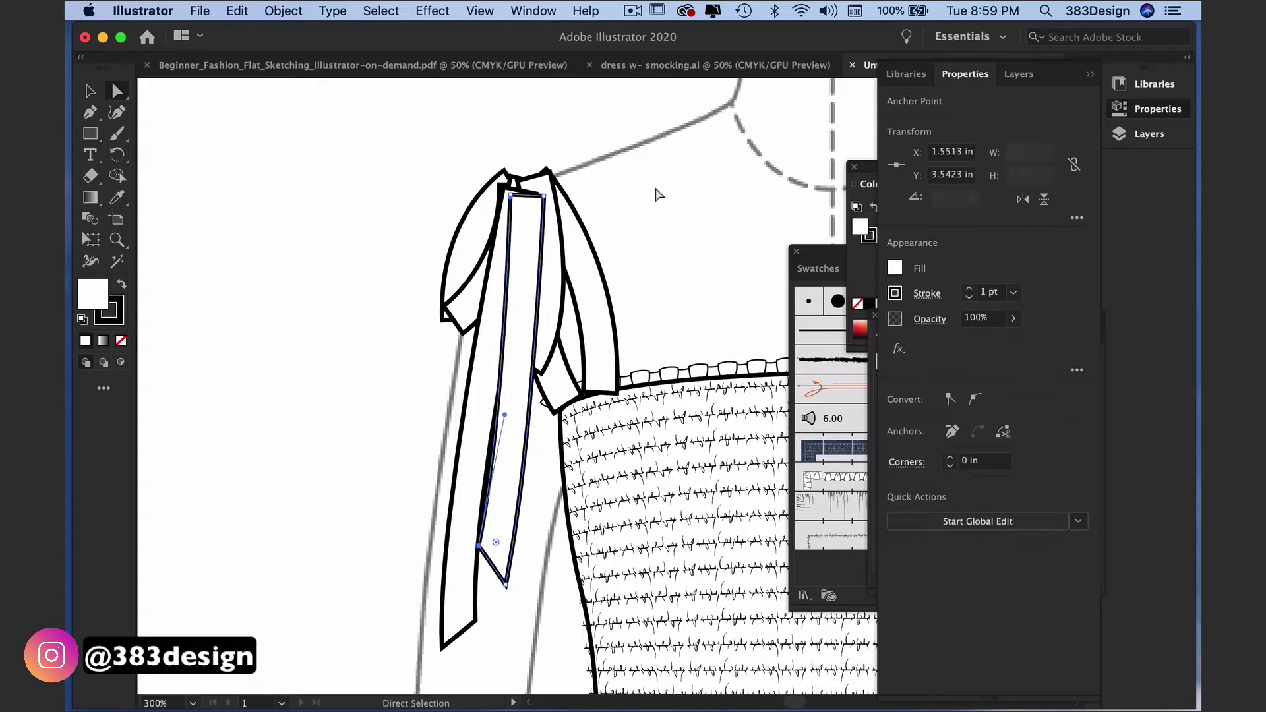
click(656, 189)
super+click(654, 192)
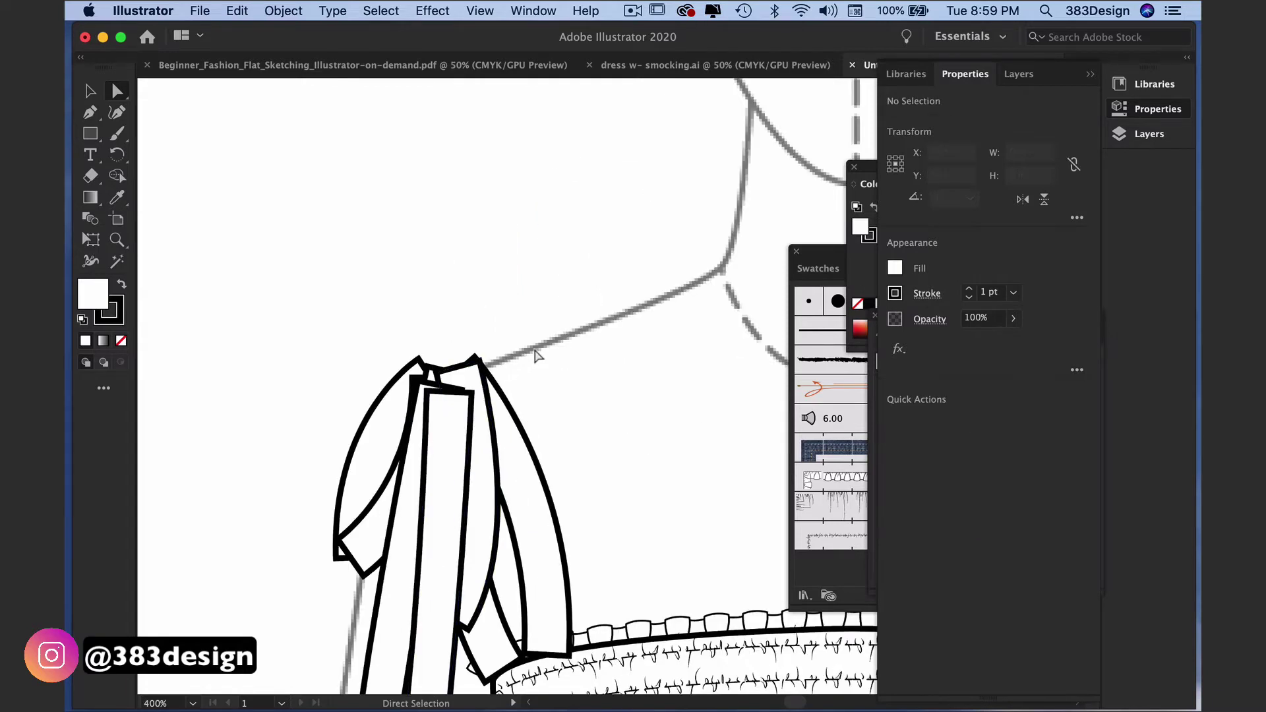
drag(351, 558, 347, 565)
key(super+z)
super+click(361, 576)
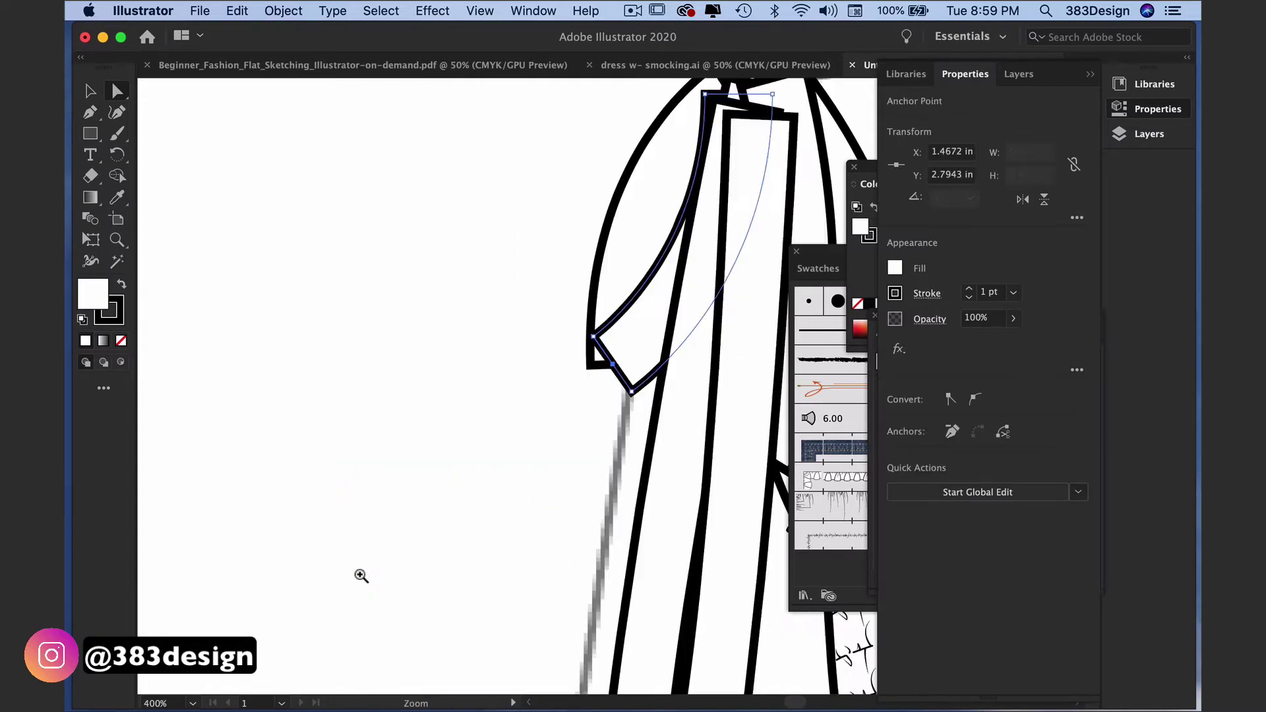
super+click(708, 353)
super+click(445, 506)
drag(647, 253, 625, 197)
key(super+z)
key(super+z)
Delete the straight end segment of the outer loop's lower ribbon and close the gap with a rounded curve using the Pen tool
click(608, 321)
click(651, 254)
key(Delete)
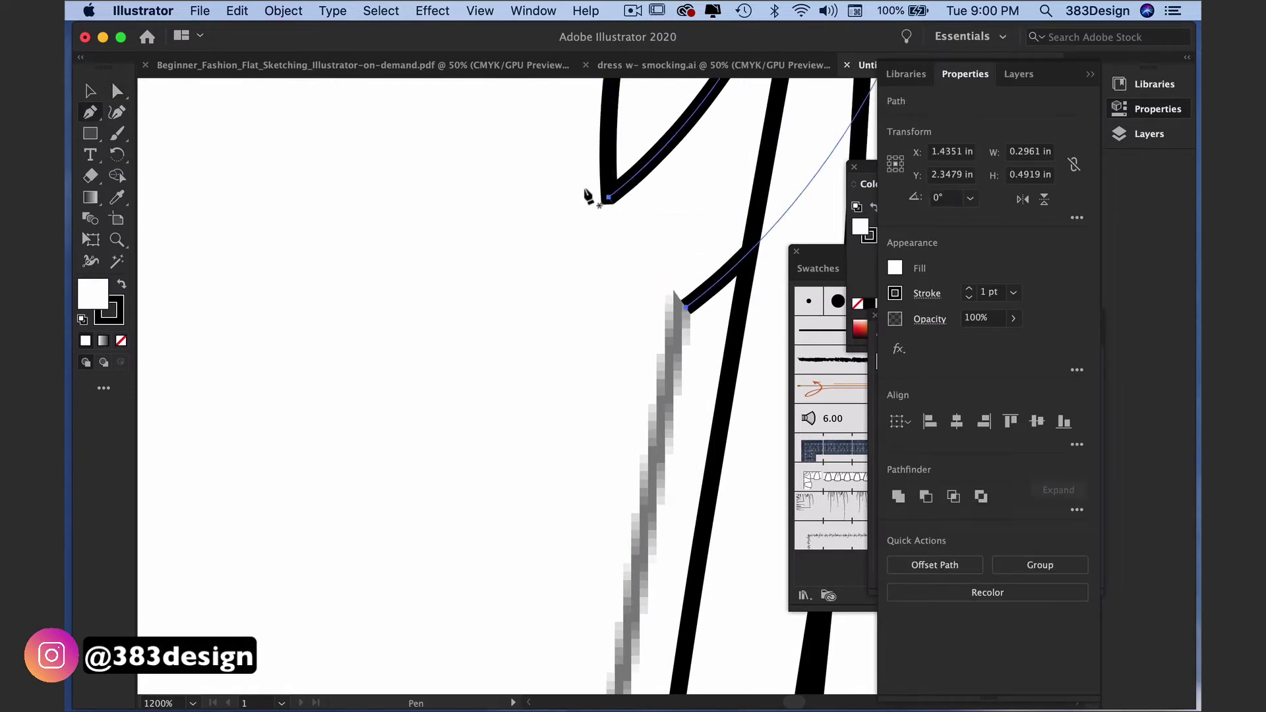
click(608, 197)
drag(686, 305, 748, 335)
super+click(552, 382)
drag(552, 382, 277, 542)
super+drag(309, 191, 311, 197)
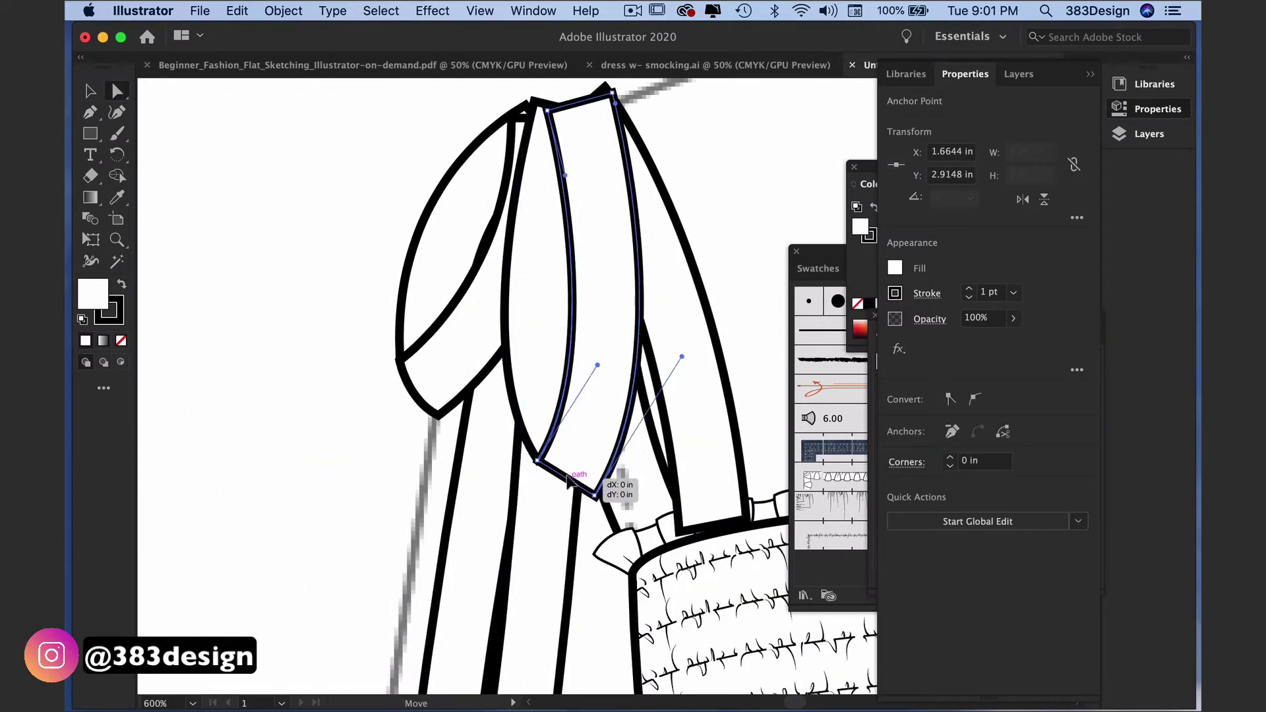
Move the second loop's front ribbon end onto the back ribbon's tip and replace its straight end segment with a rounded curve
drag(564, 485, 530, 443)
click(558, 460)
key(Delete)
key(p)
click(530, 443)
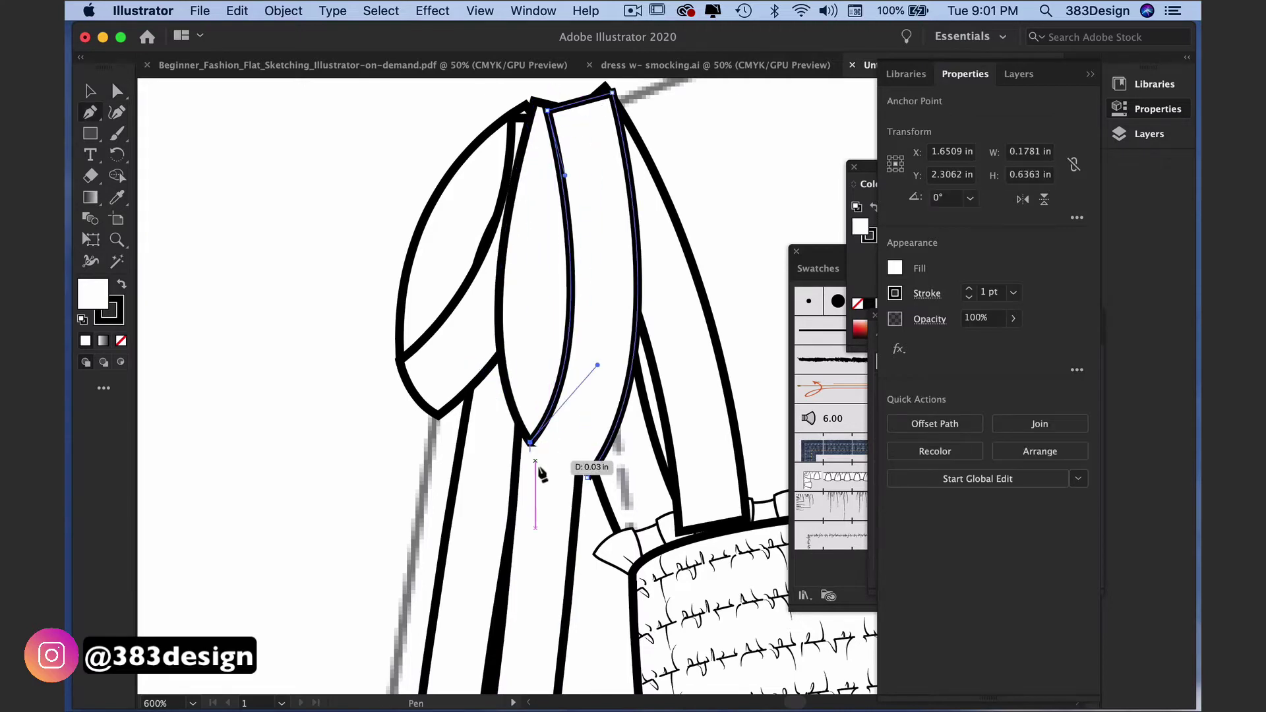
drag(588, 477, 631, 480)
super+click(461, 171)
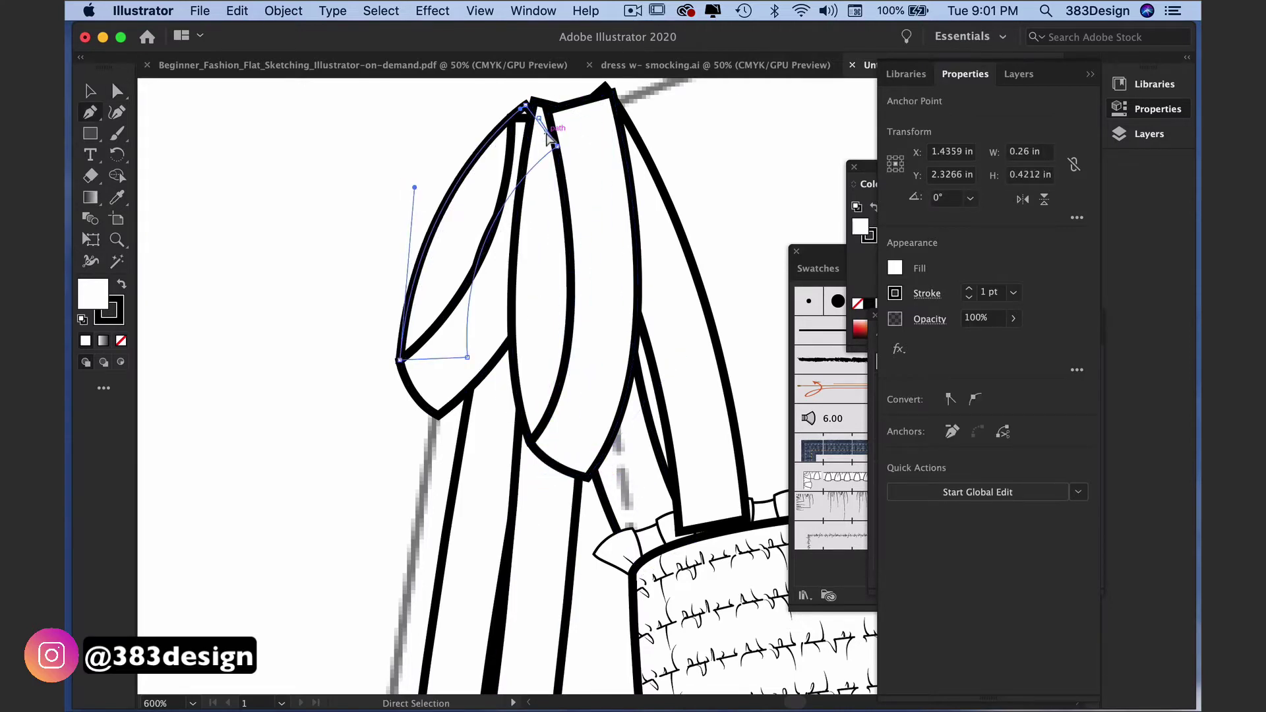
Reposition the upper anchor points of the bow and front strap so they gather neatly at the shoulder
drag(488, 162, 480, 173)
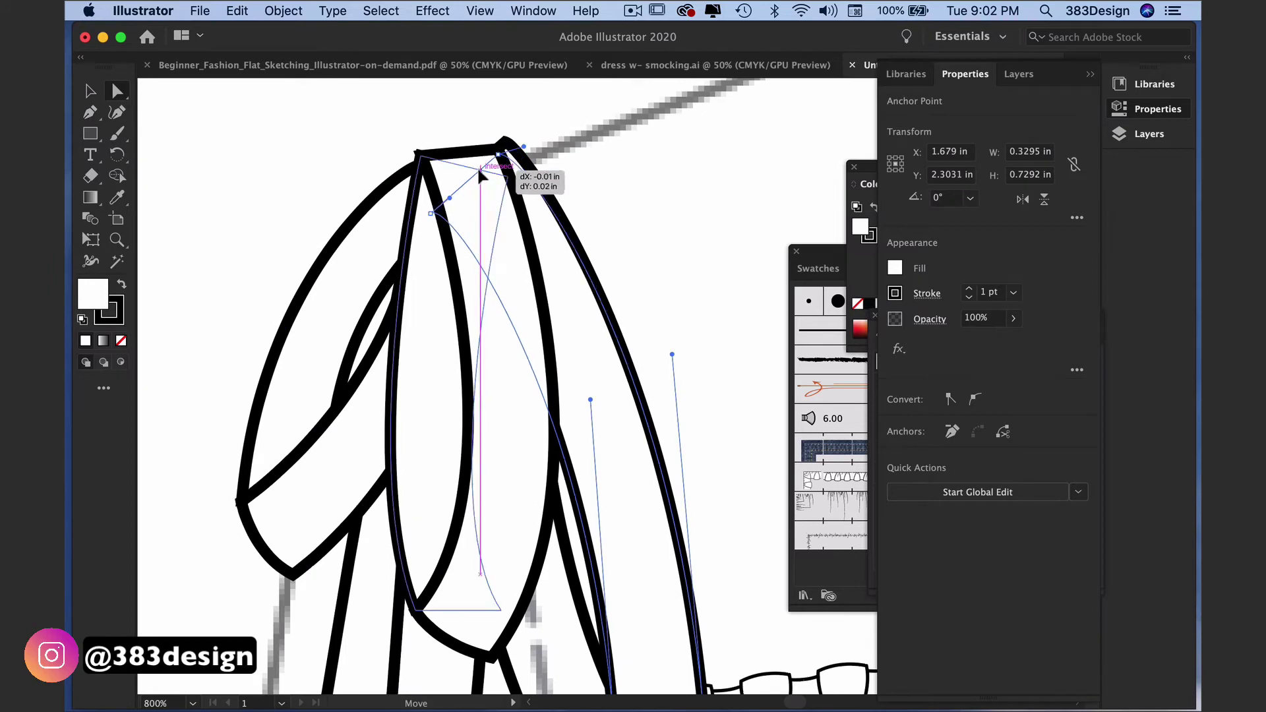
alt+super+click(616, 438)
alt+super+click(616, 443)
drag(613, 478, 555, 407)
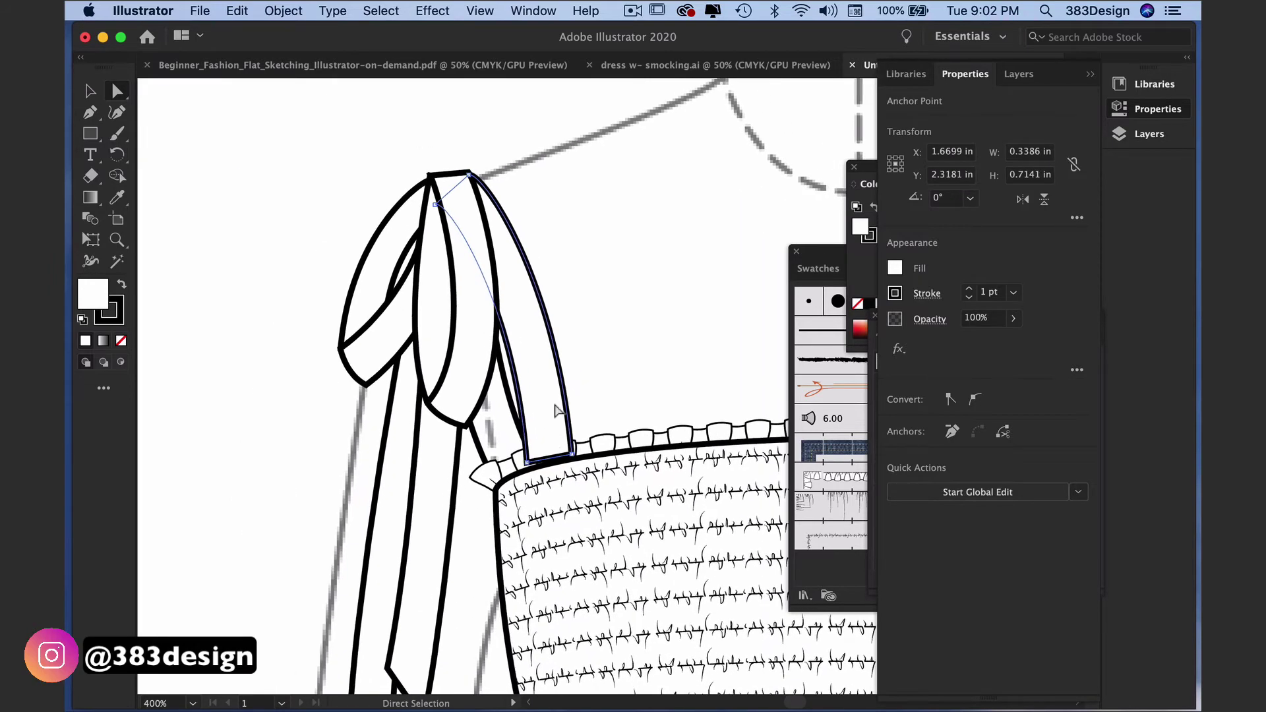
Select the front and back strap pieces and send them behind the ruffle trim at the dress neckline
click(90, 91)
drag(666, 385, 701, 556)
alt+super+click(703, 556)
click(615, 219)
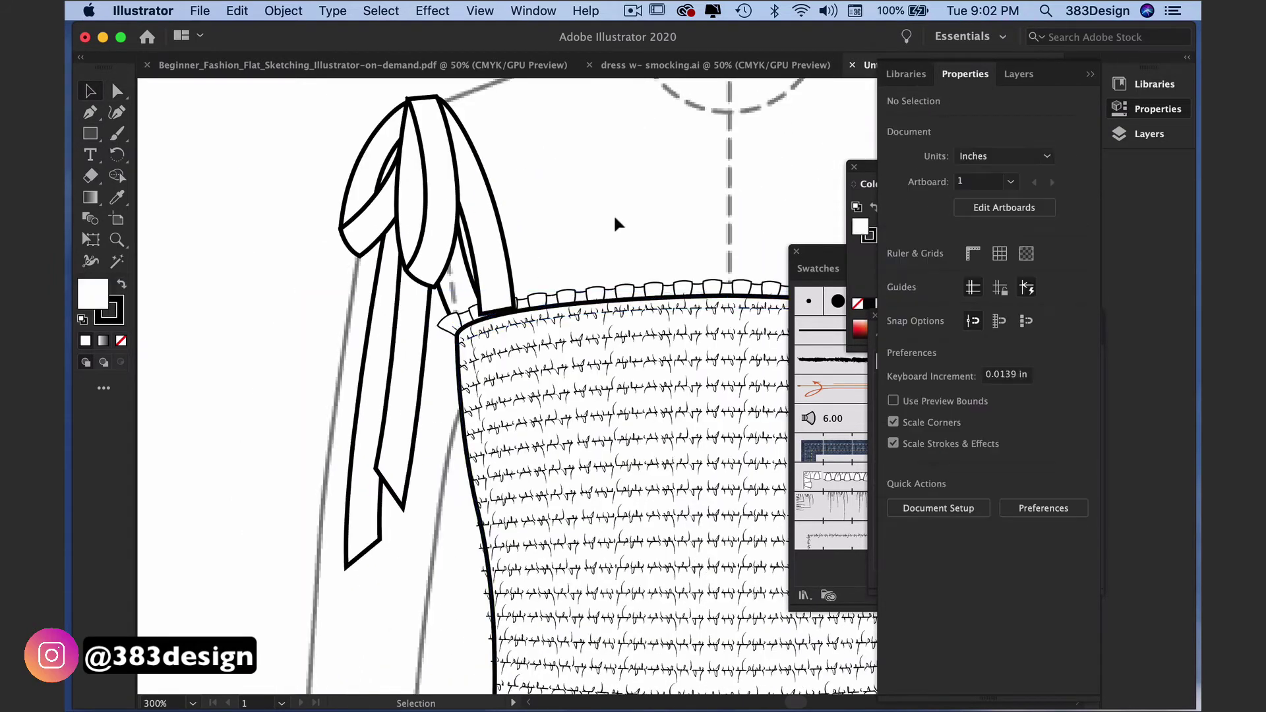
drag(463, 282, 462, 284)
key(super+shift+bracketleft)
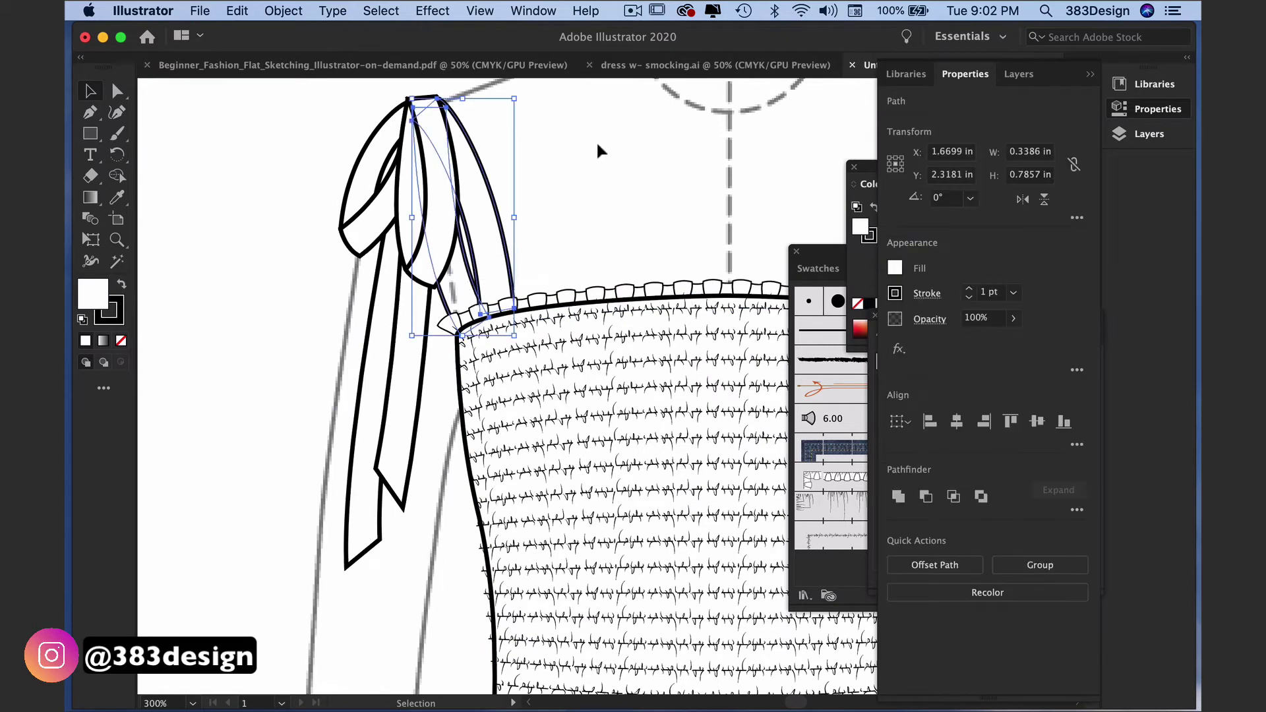
click(599, 145)
Draw a closed, white-filled knot shape with a rounded top edge over the gathered top of the bow using the Pen tool
drag(611, 163, 581, 363)
super+click(447, 306)
click(471, 200)
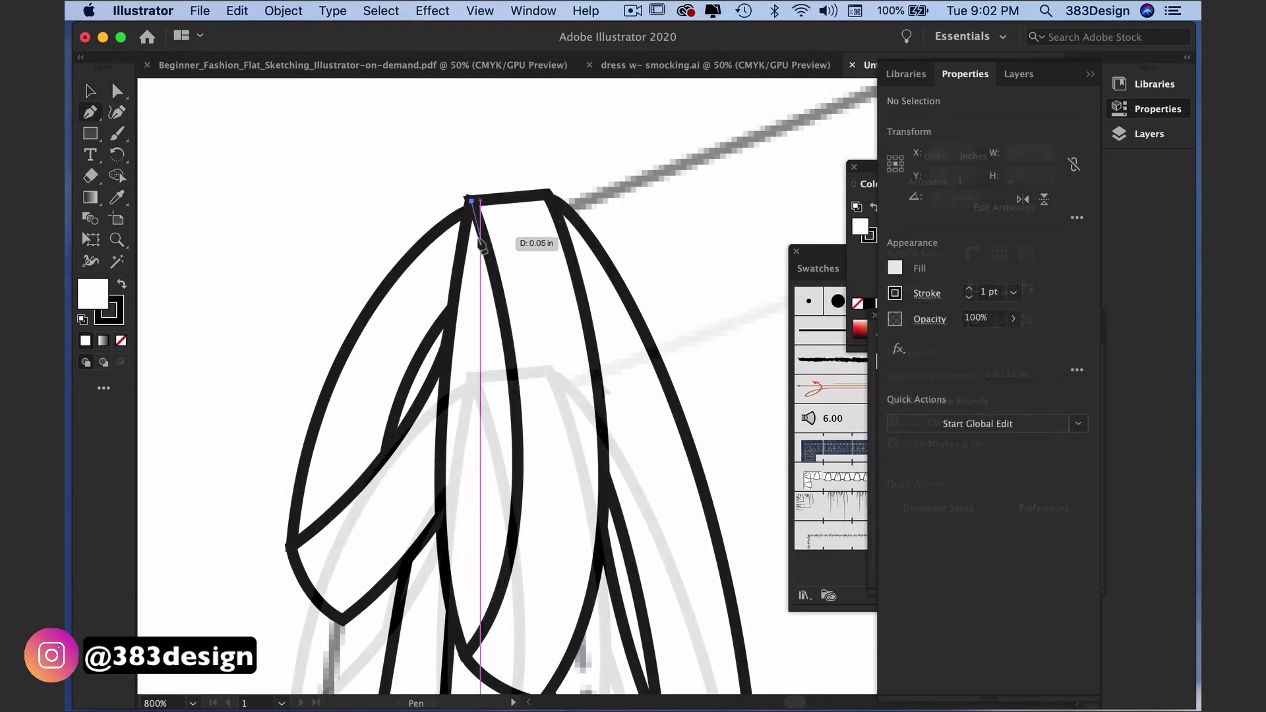
drag(489, 255, 513, 265)
click(546, 261)
drag(547, 193, 566, 153)
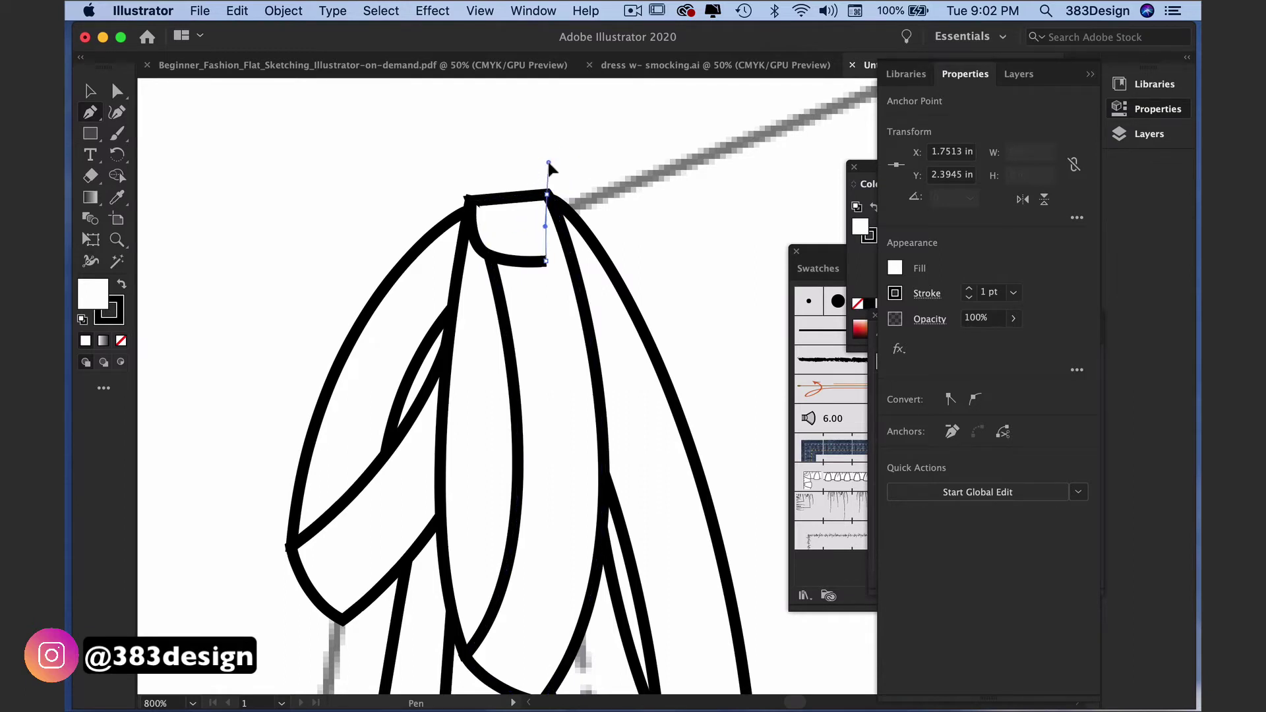
click(471, 199)
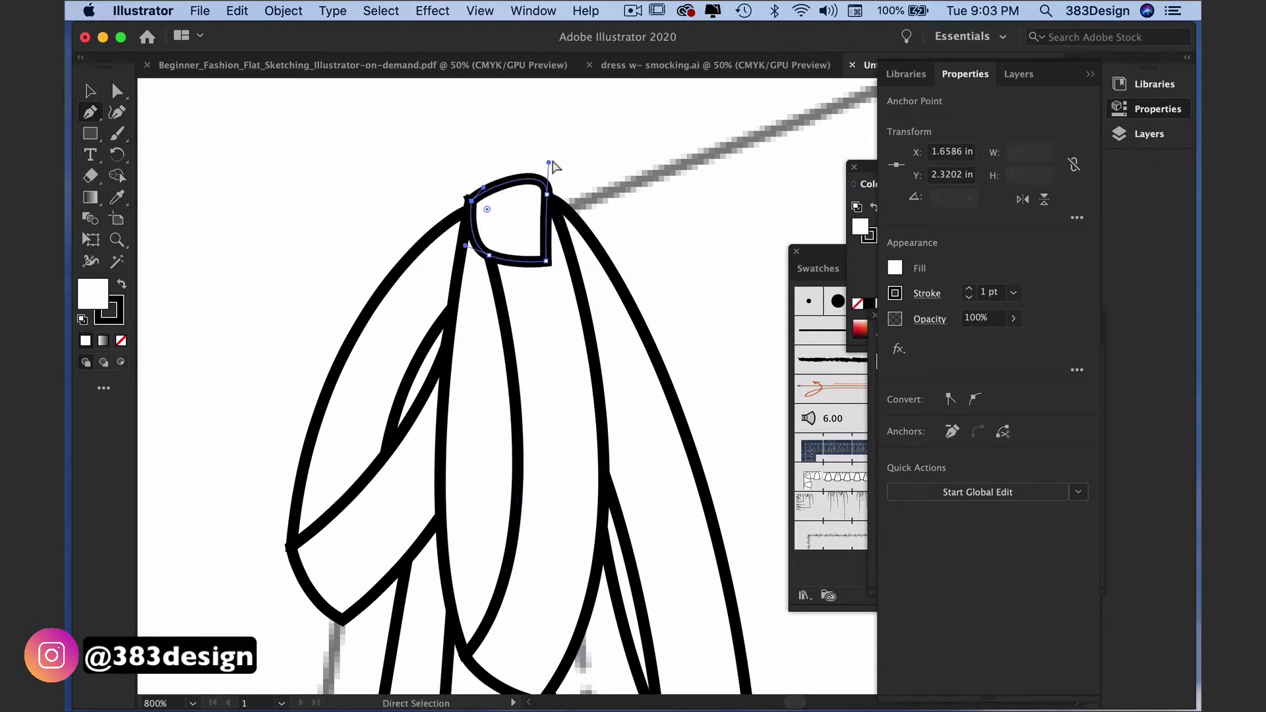
drag(549, 163, 547, 179)
super+click(604, 123)
Reshape the side edges of the knot so it looks pinched and wrapped around the ribbon
key(super+plus)
scroll(508, 363, up, 5)
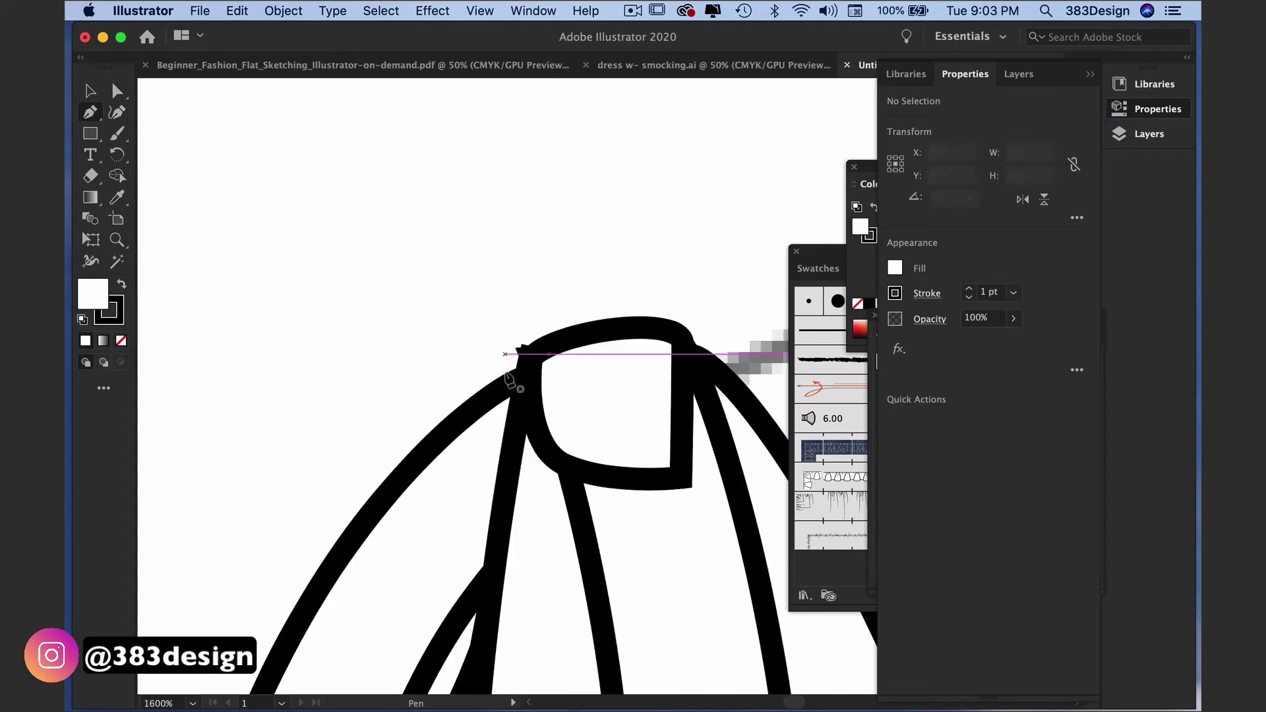
super+click(530, 418)
click(535, 418)
drag(535, 418, 542, 403)
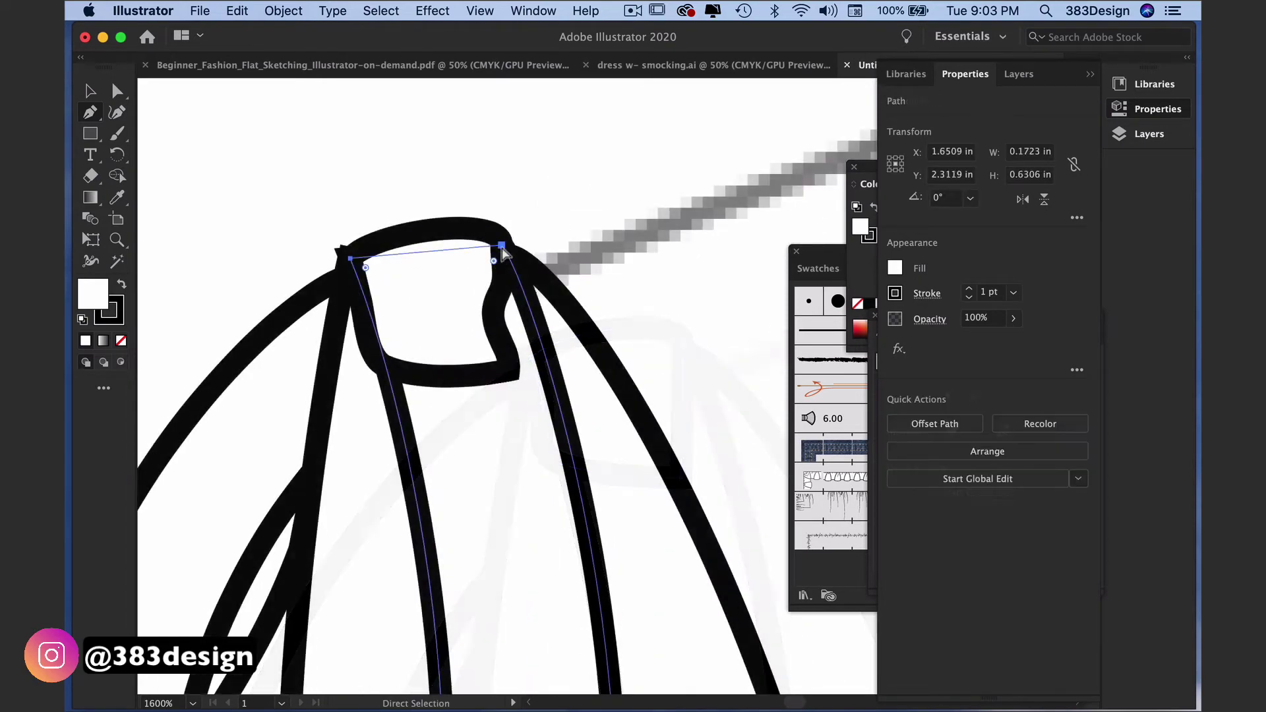
Tuck the upper anchor points of the front loop and front strap beneath the knot
super+click(541, 193)
drag(501, 245, 493, 277)
super+click(529, 263)
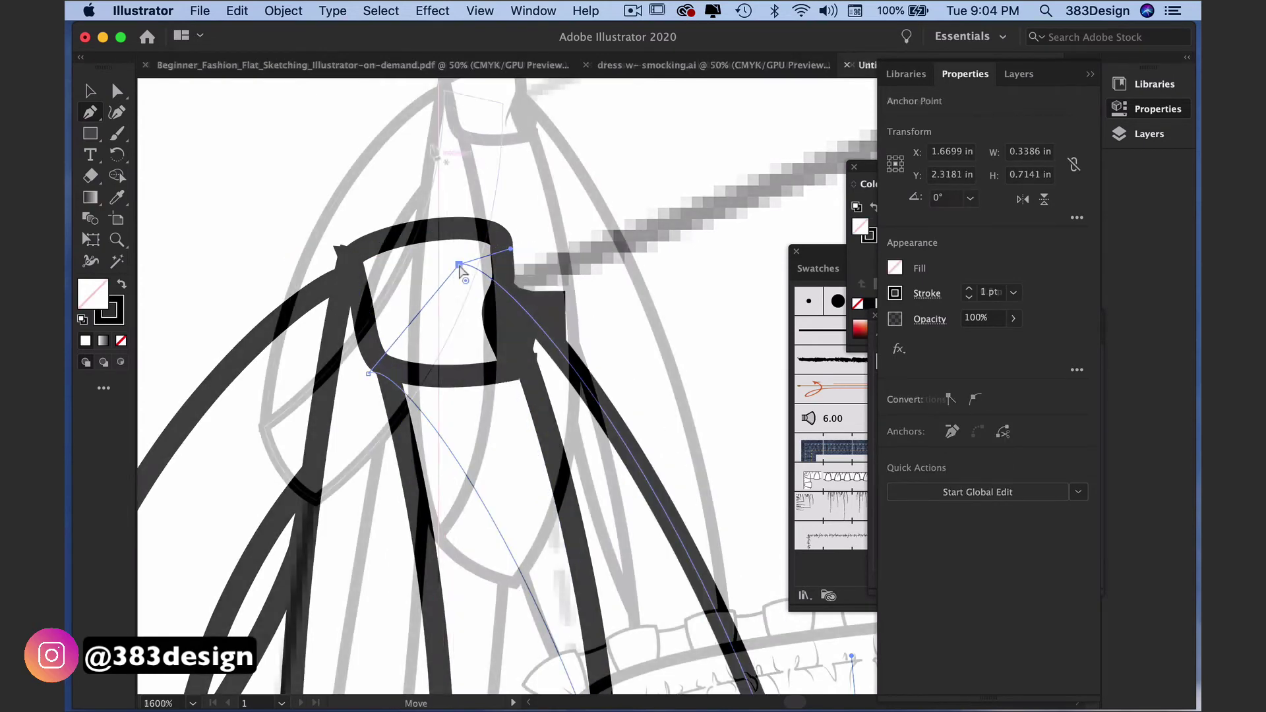
Draw short tapered fold lines with a 0.5 pt stroke and no fill on the outer loop and just below the knot
drag(390, 194, 388, 199)
super+click(345, 154)
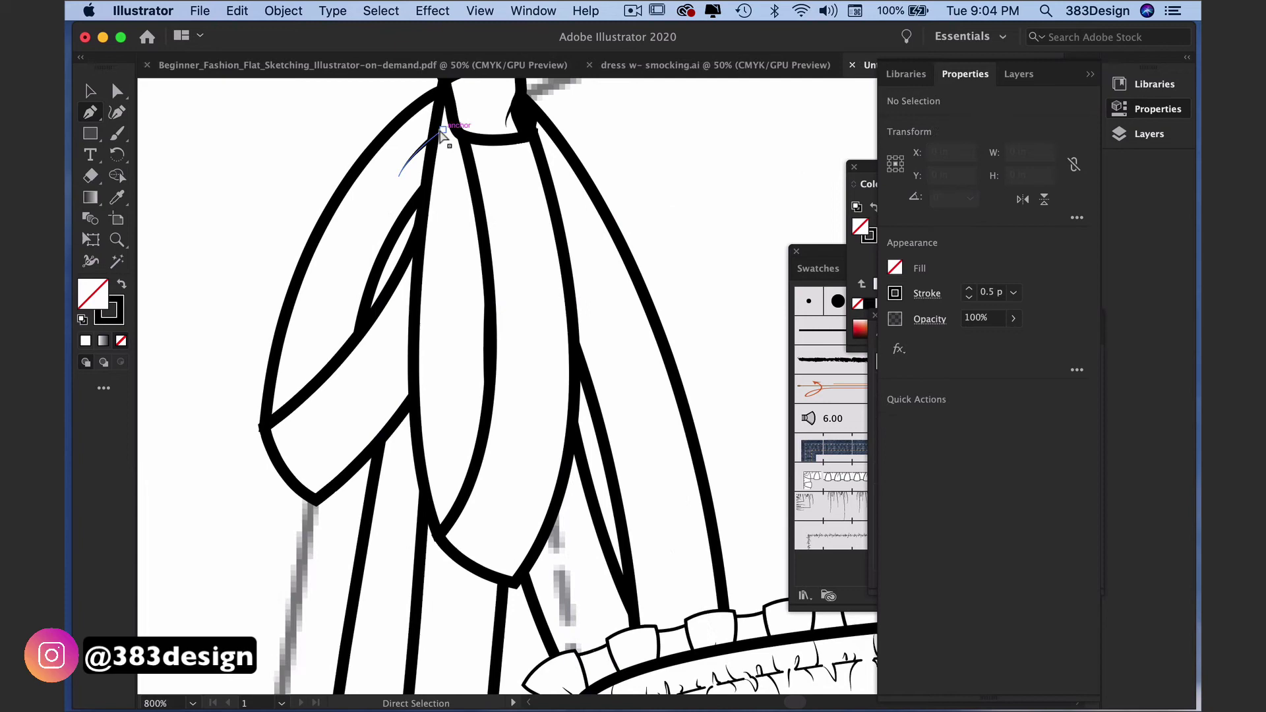
drag(442, 130, 445, 99)
drag(502, 177, 503, 196)
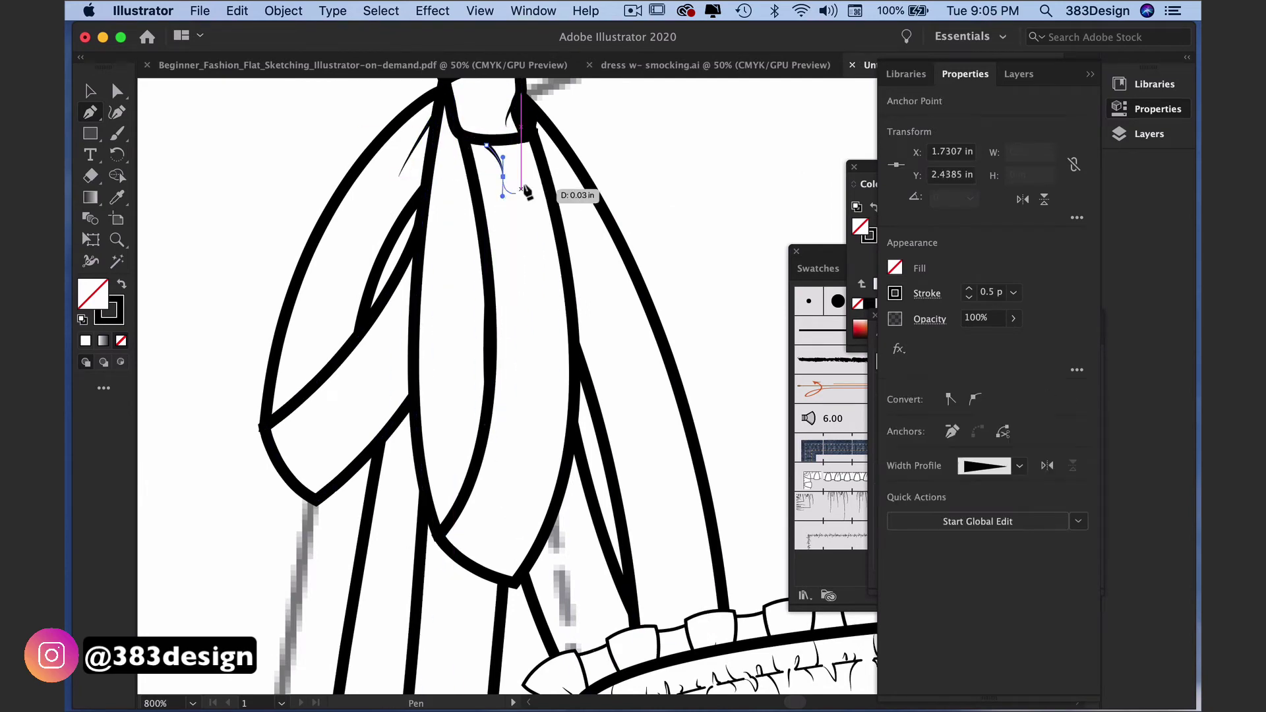
click(512, 138)
drag(513, 138, 510, 129)
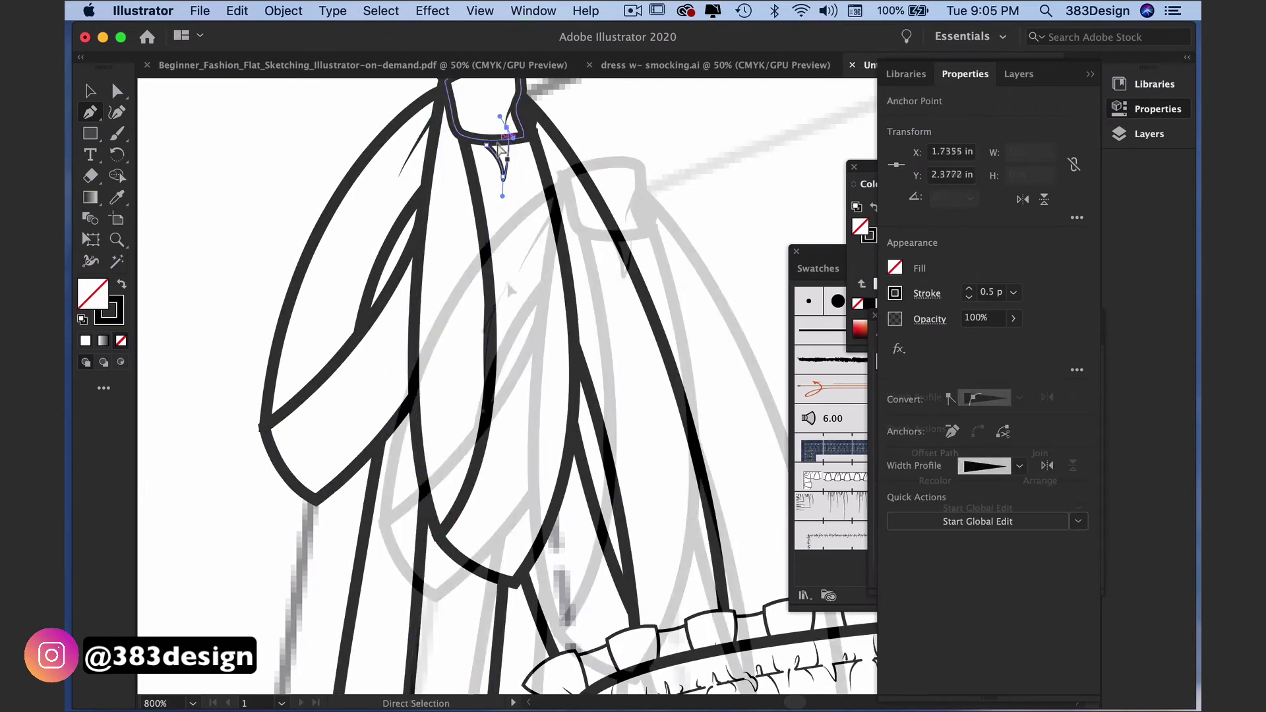
Add tapered 0.5 pt fold lines rising from the outer loop's inner opening and running down the front loop
mouse_move(496, 308)
mouse_down()
mouse_move(510, 317)
mouse_move(503, 308)
mouse_up()
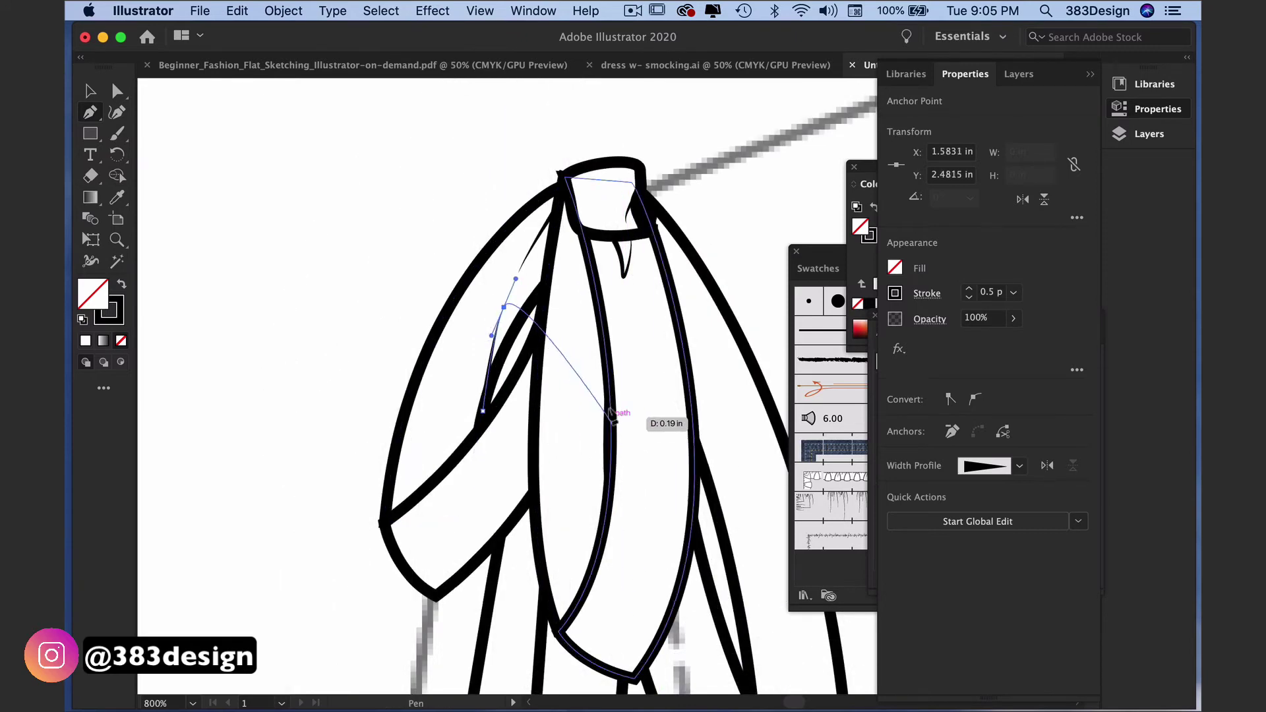
key(super+shift+a)
click(611, 383)
mouse_move(629, 585)
mouse_down()
mouse_move(617, 660)
mouse_move(613, 587)
mouse_up()
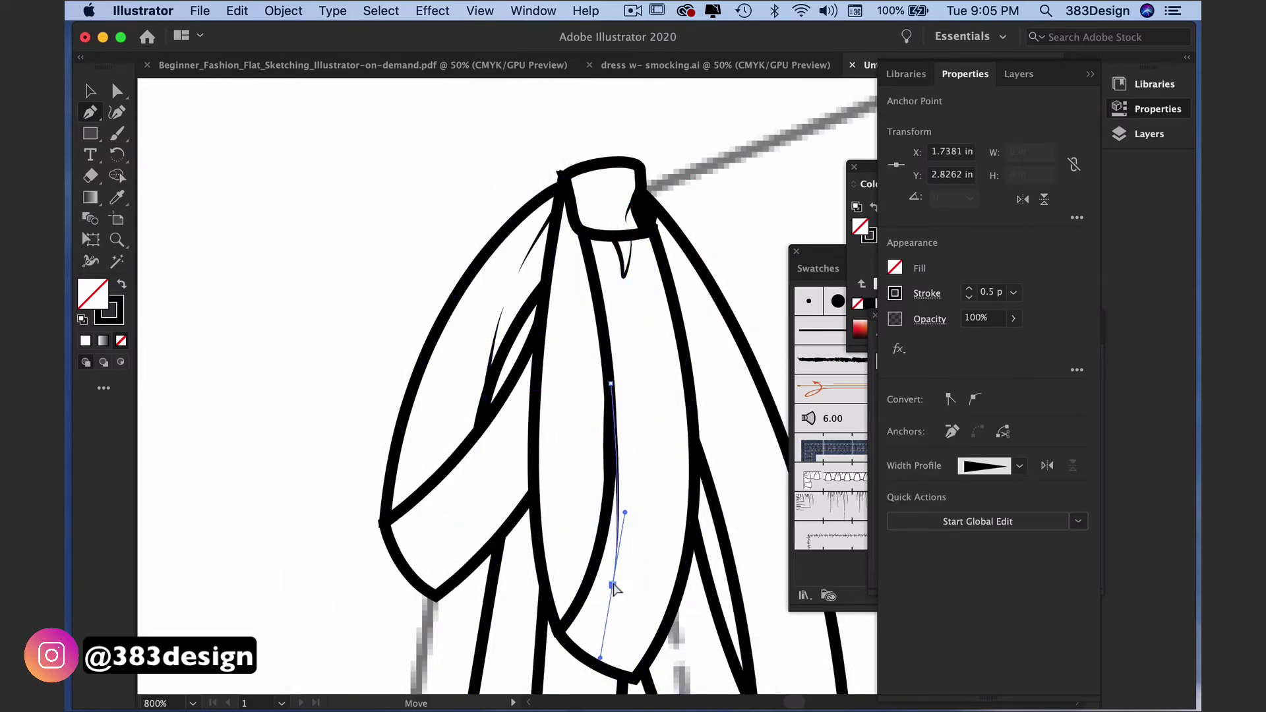
super+click(758, 219)
Select all pieces of the bow strap, including its loops, tails, knot and fold lines, and group them
alt+super+click(725, 312)
alt+super+click(587, 523)
drag(692, 396, 602, 269)
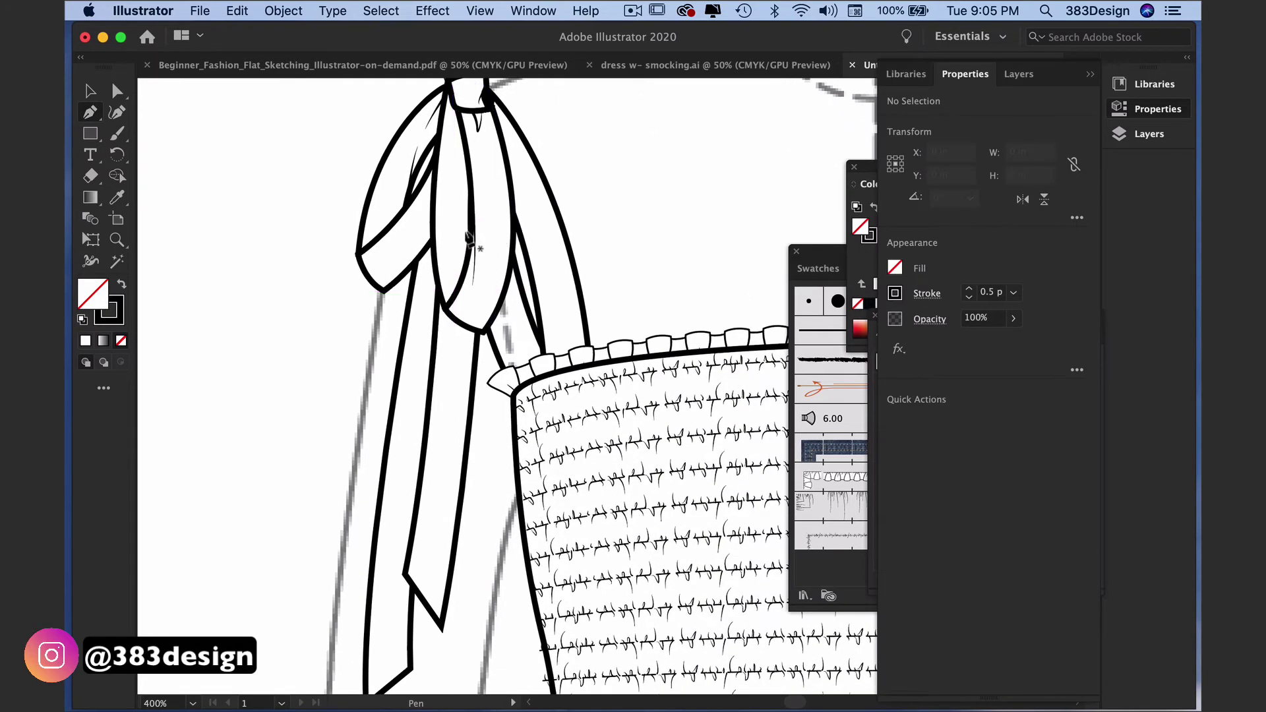
mouse_move(452, 111)
mouse_down()
mouse_move(452, 211)
mouse_move(605, 255)
mouse_up()
super+click(631, 144)
alt+super+click(659, 285)
super+click(581, 257)
super+click(579, 251)
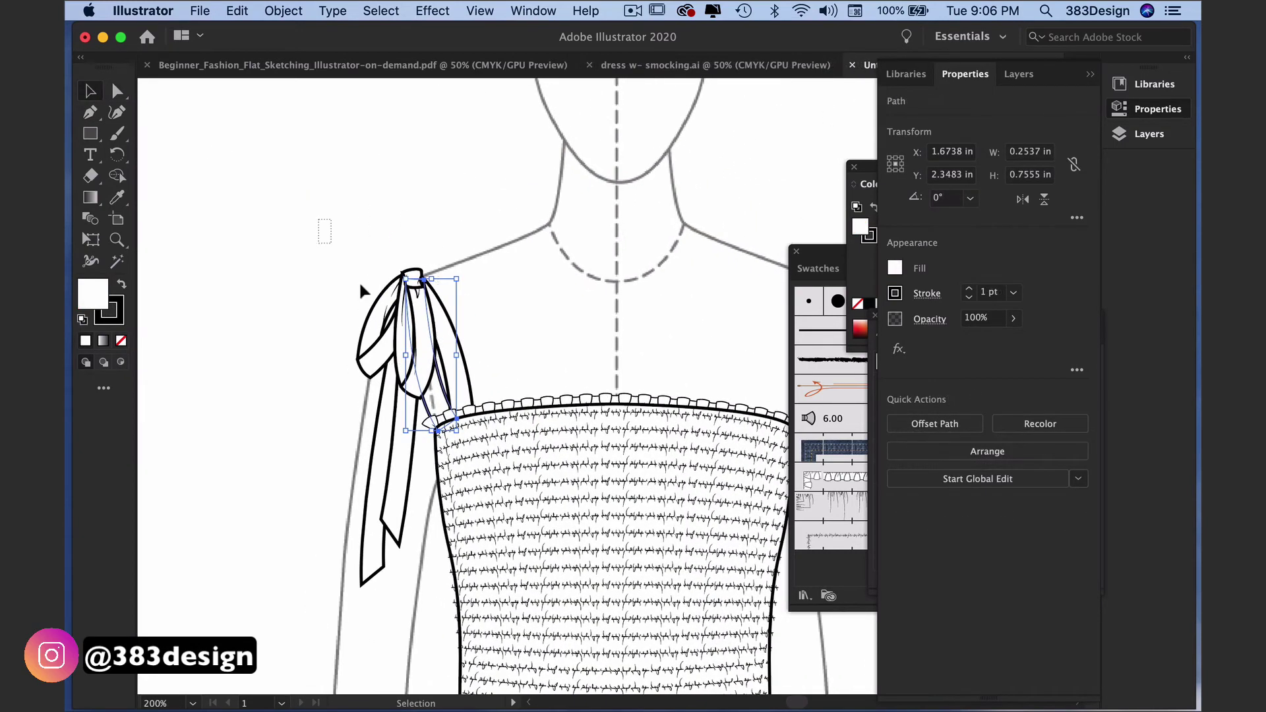
drag(505, 326, 506, 326)
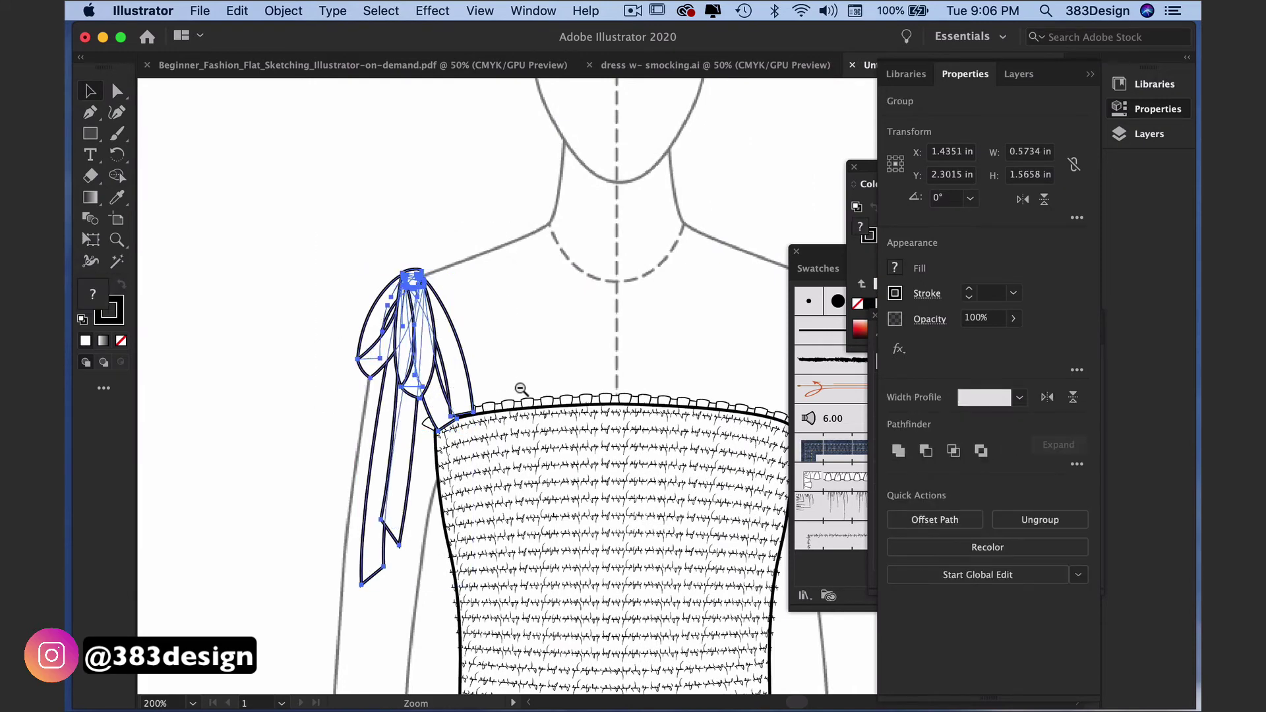
Reflect a copy of the grouped bow strap across the figure's vertical center line onto the opposite shoulder
scroll(517, 387, down, 2)
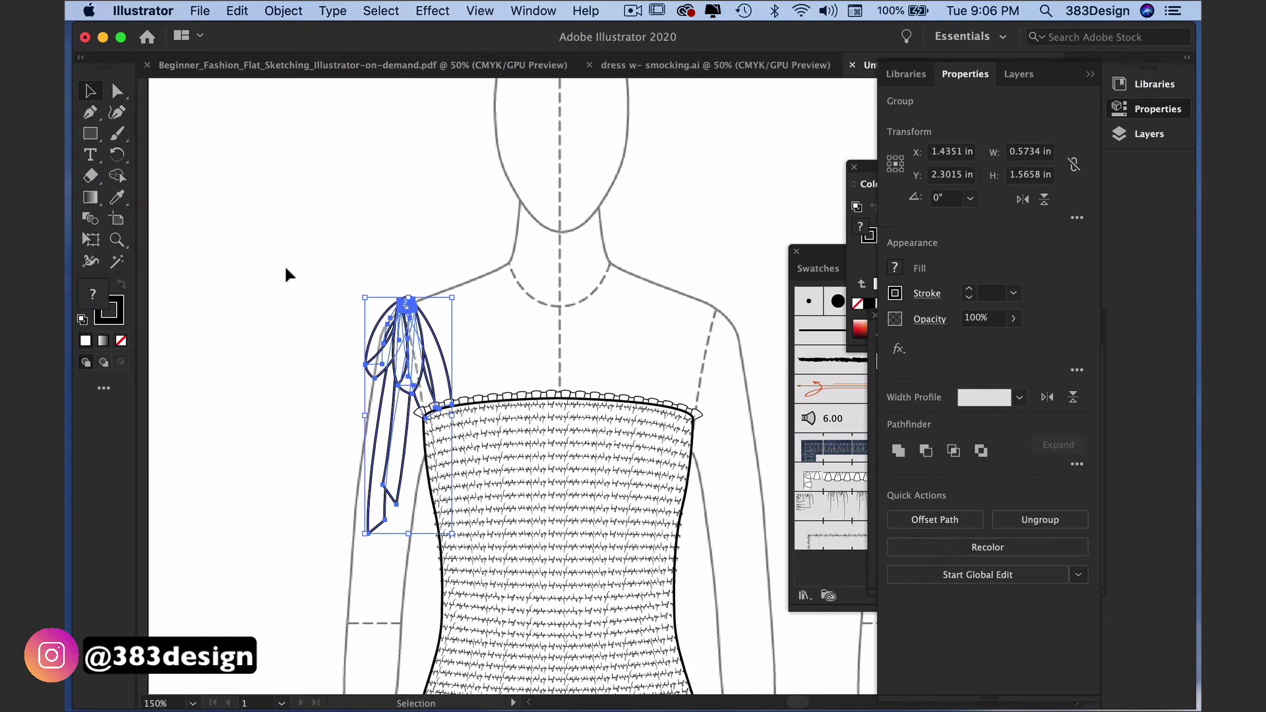
drag(117, 154, 173, 187)
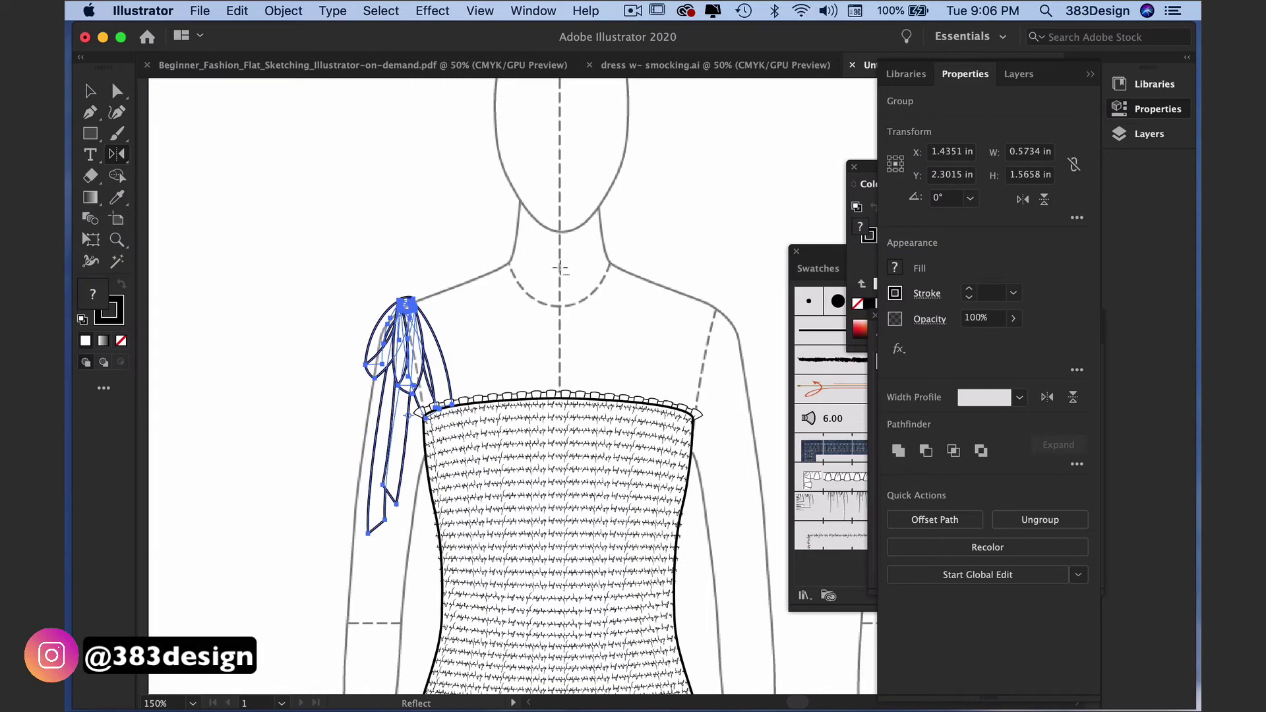
alt+click(561, 268)
click(117, 375)
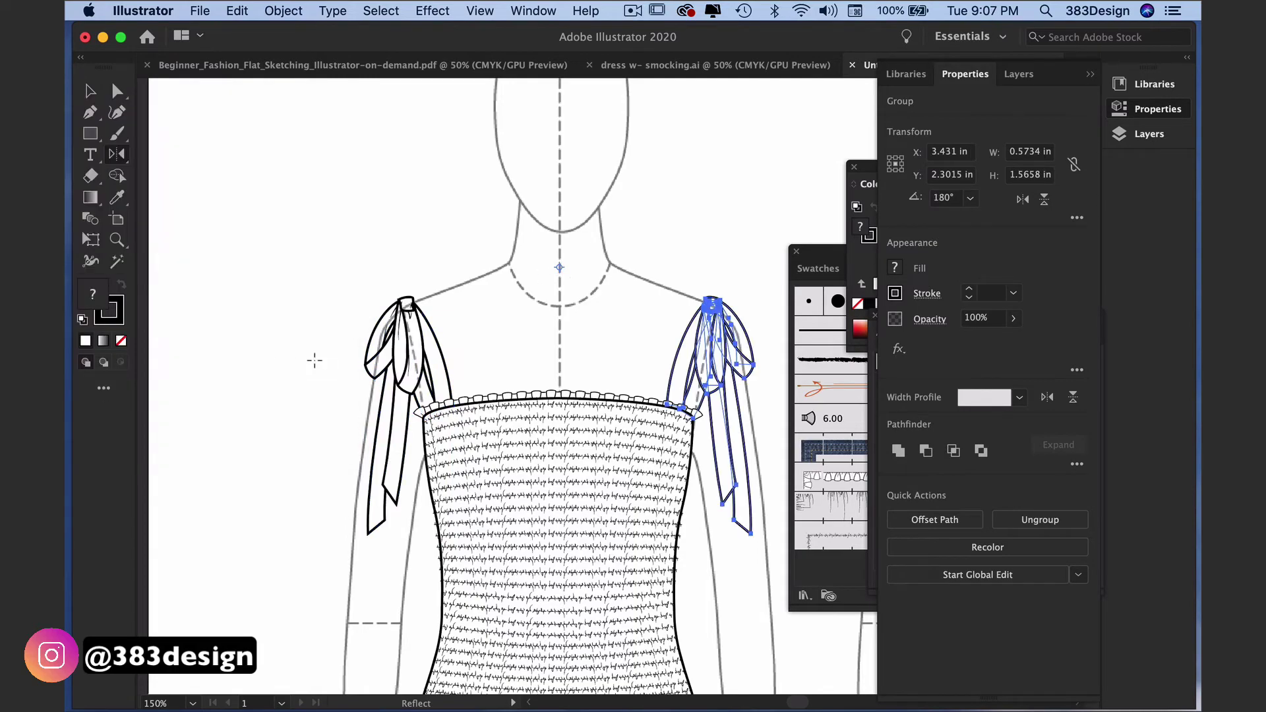